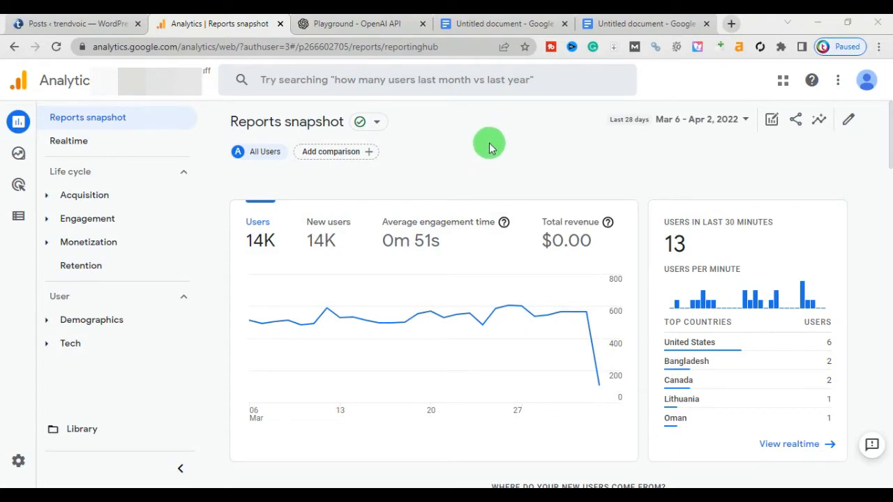
- Copy the first heading, "How To Replace Air Compressor Hose Fittings?", from the Info Article outline in Google Docs
click(391, 29)
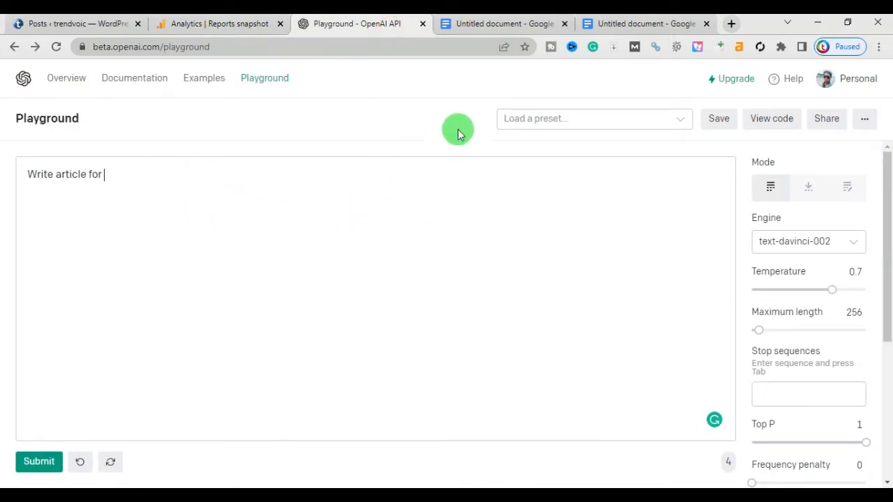
click(512, 21)
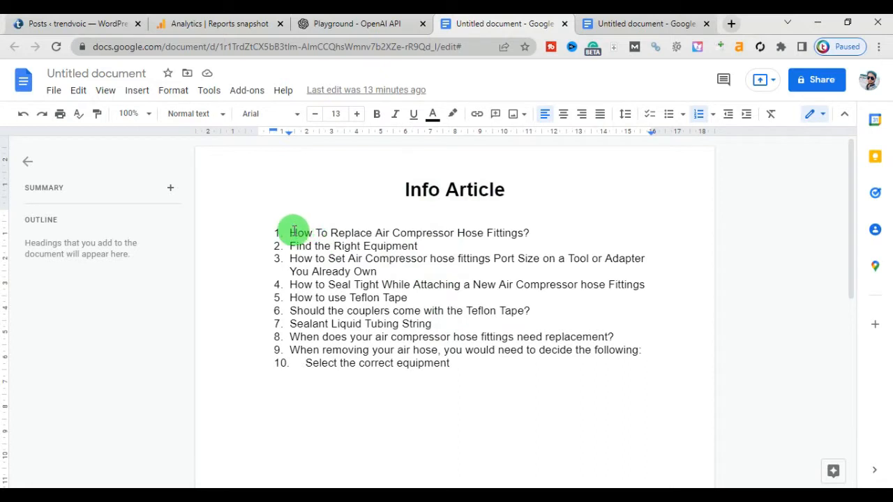
drag(292, 233, 521, 233)
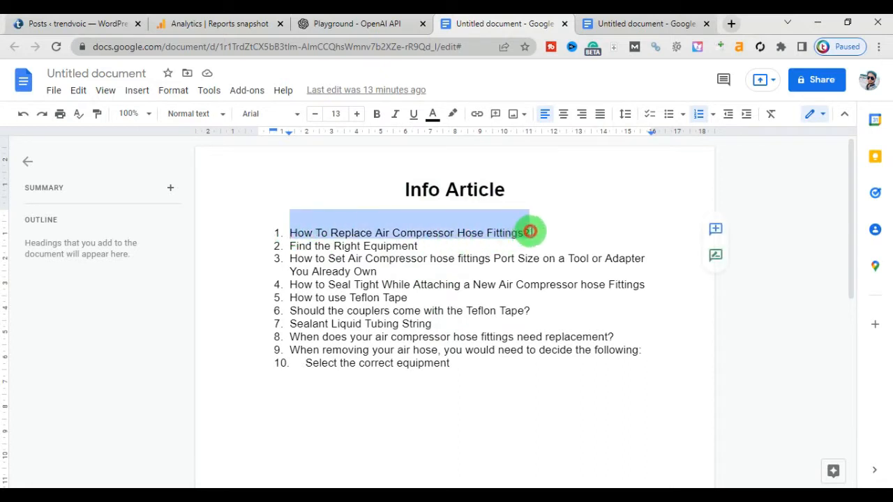
right_click(530, 232)
click(377, 285)
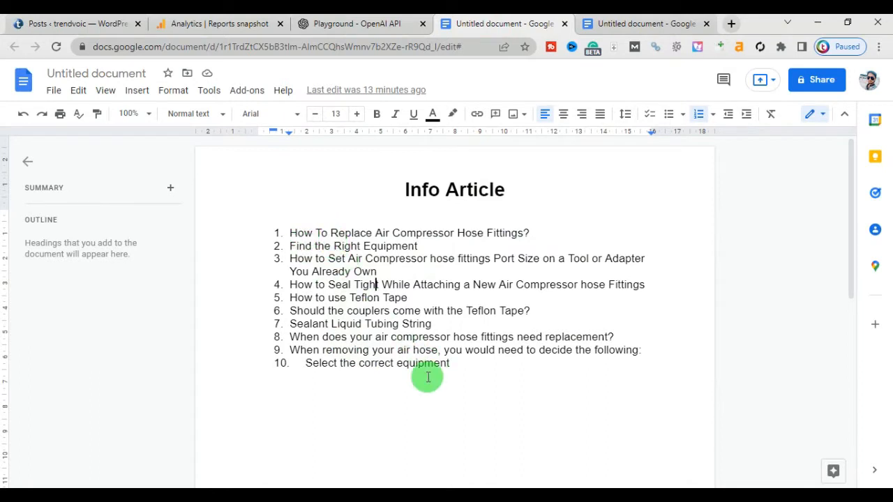
drag(529, 233, 289, 233)
right_click(309, 230)
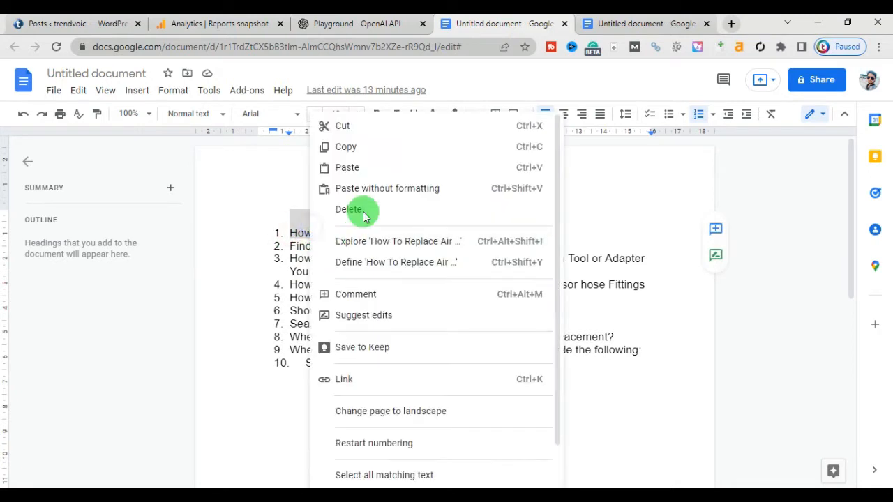
click(349, 147)
- Switch to the OpenAI Playground, paste the copied heading after "Write article for" and generate the text
click(377, 23)
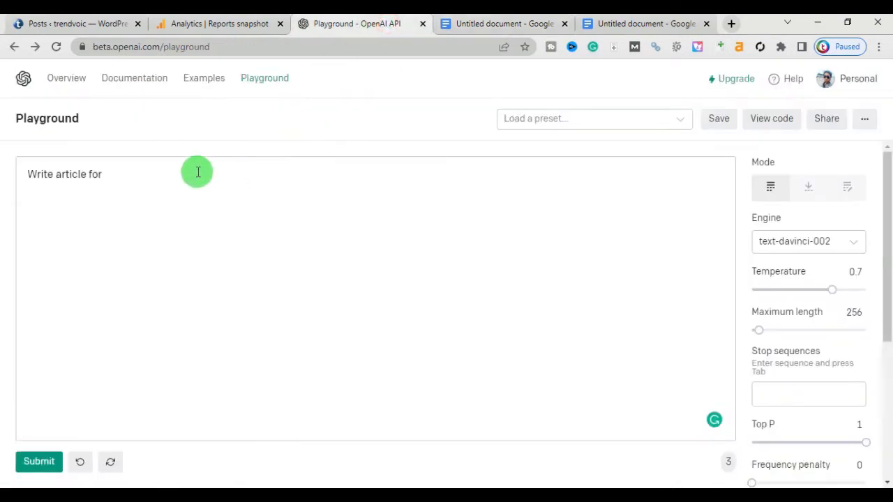
key(ctrl+v)
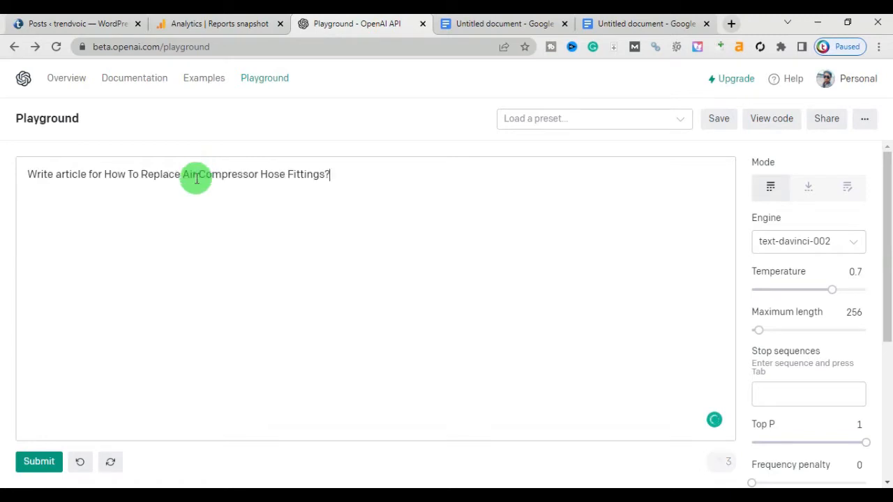
click(36, 461)
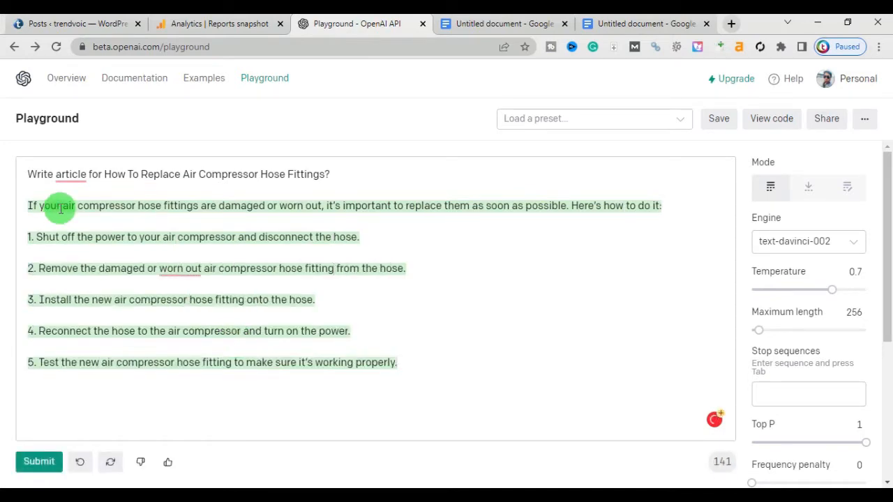
- Delete the generated answer, then copy the full prompt line before clearing it from the editor
drag(399, 363, 2, 192)
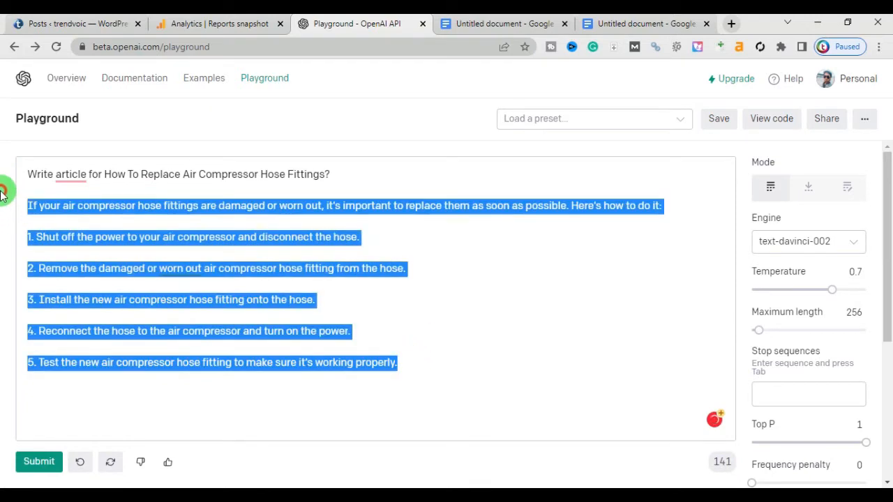
key(BackSpace)
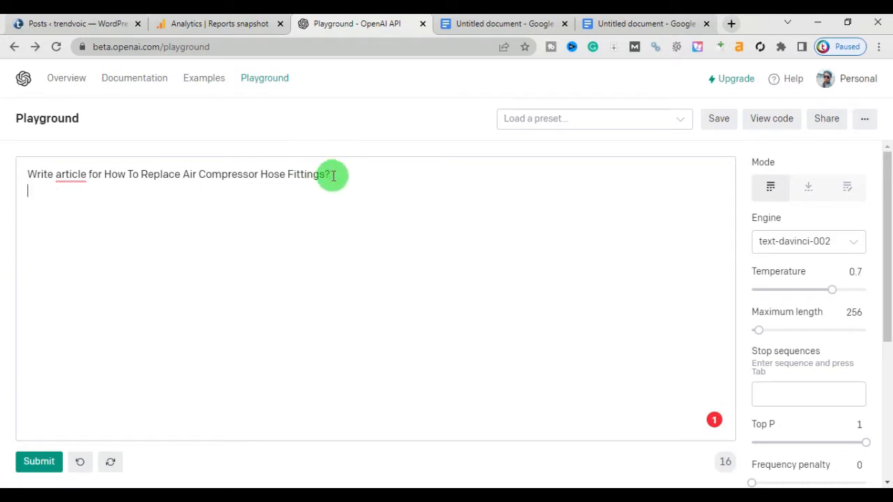
drag(344, 176, 16, 175)
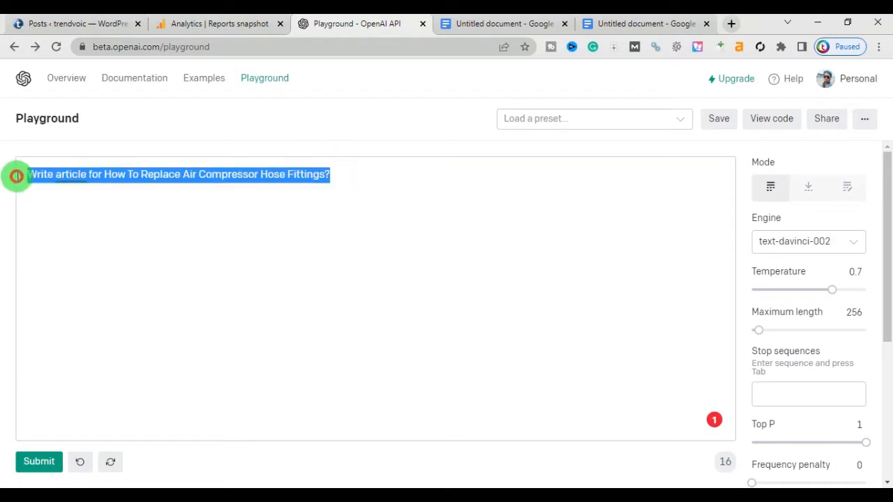
right_click(48, 168)
click(90, 216)
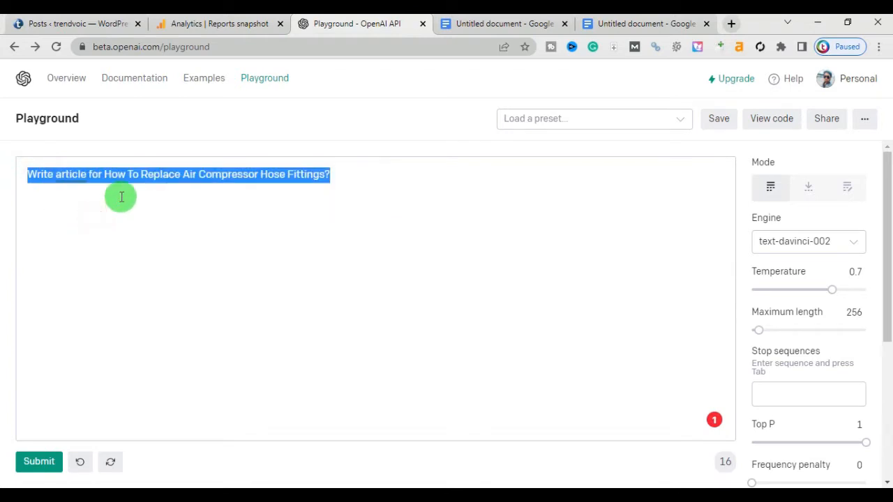
key(BackSpace)
- Reload the Playground and paste the prompt "Write article for How To Replace Air Compressor Hose Fittings?" into the empty editor
click(55, 46)
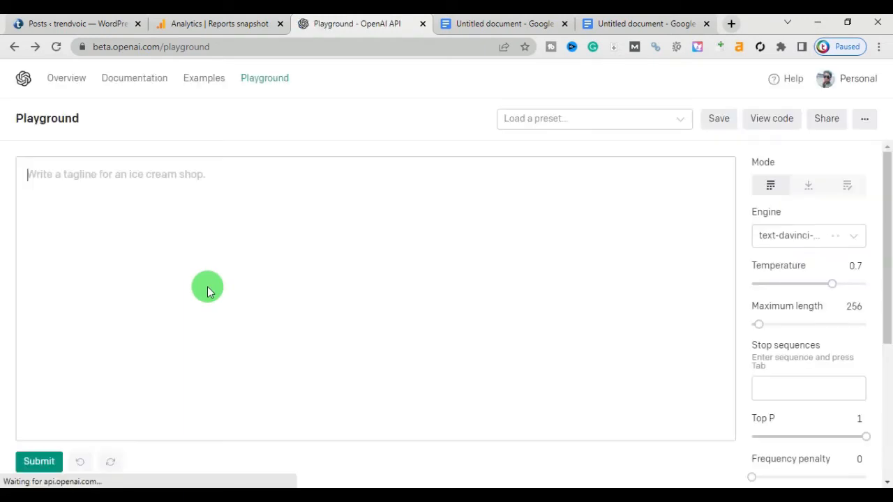
click(133, 181)
right_click(132, 181)
click(177, 281)
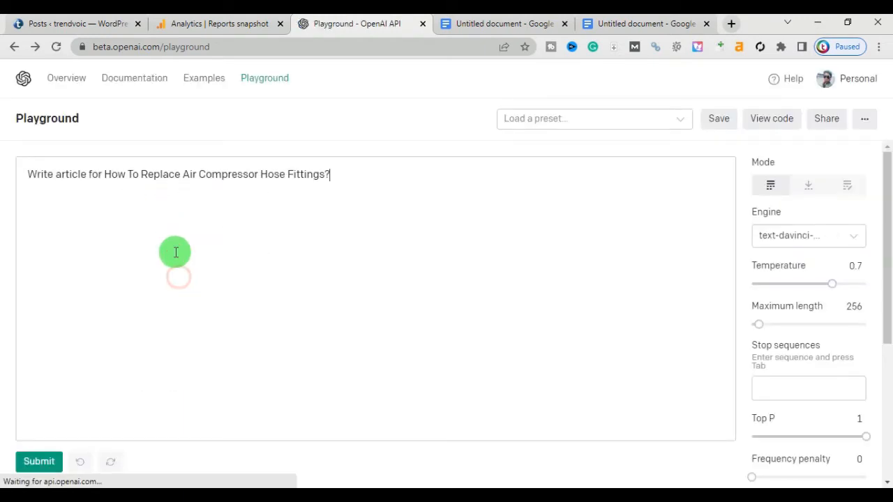
- Generate the hose fittings article and resubmit to continue the text through to its conclusion
click(48, 462)
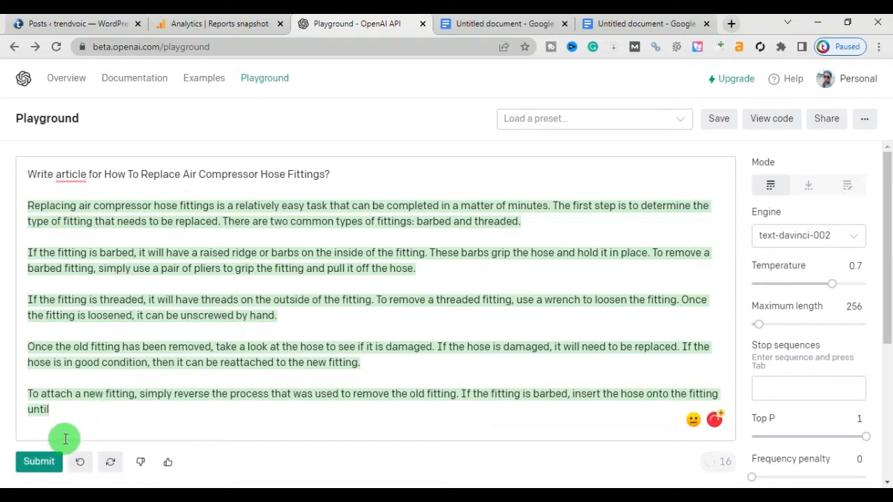
click(37, 466)
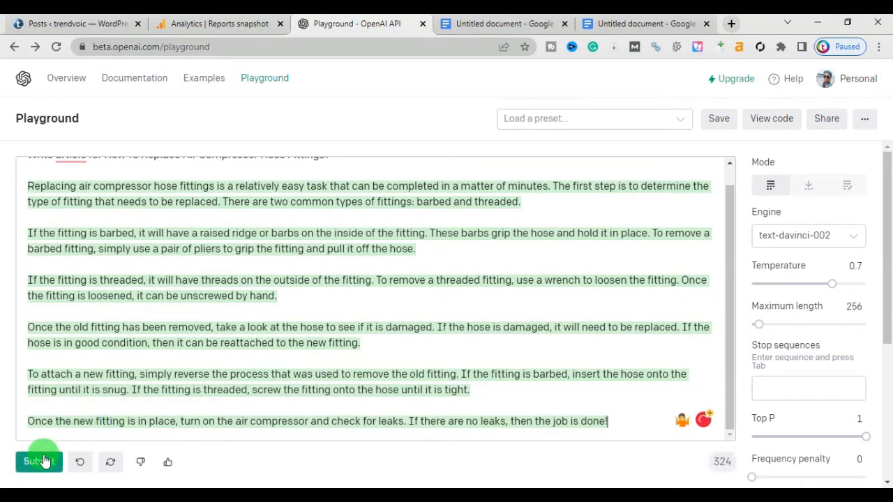
click(39, 462)
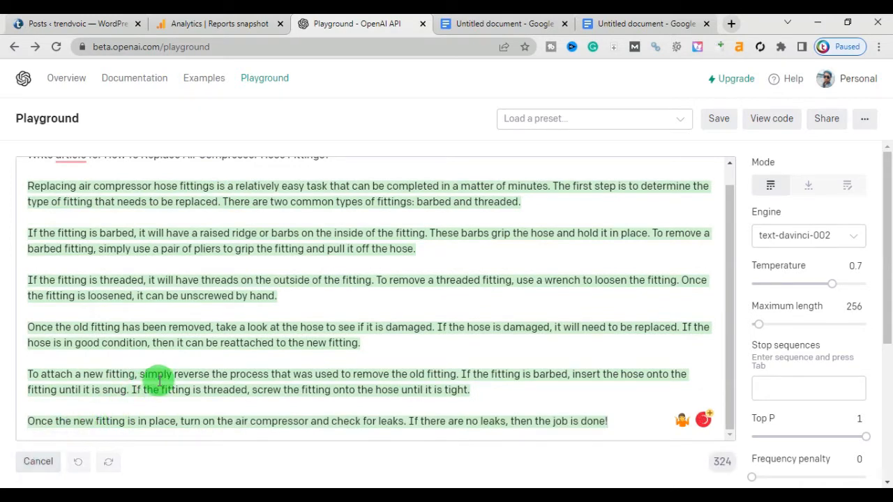
- Review the generated article and copy all its paragraphs, leaving out the prompt line
scroll(303, 333, up, 3)
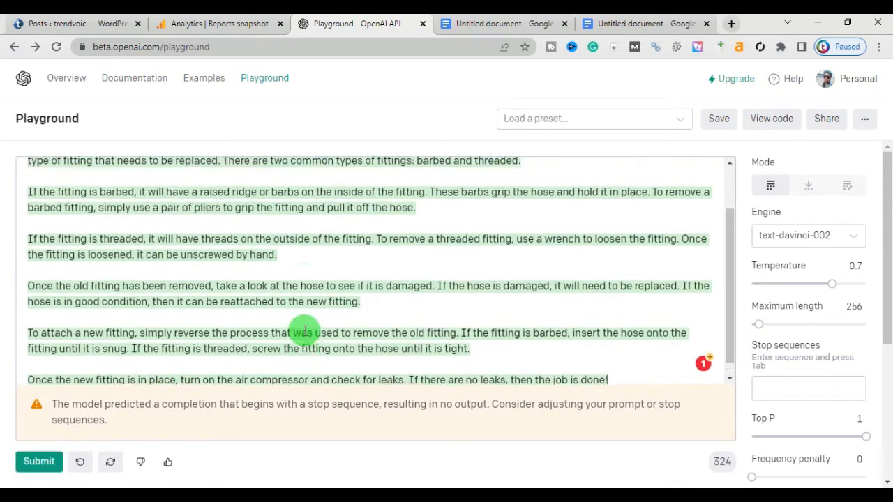
scroll(256, 310, down, 3)
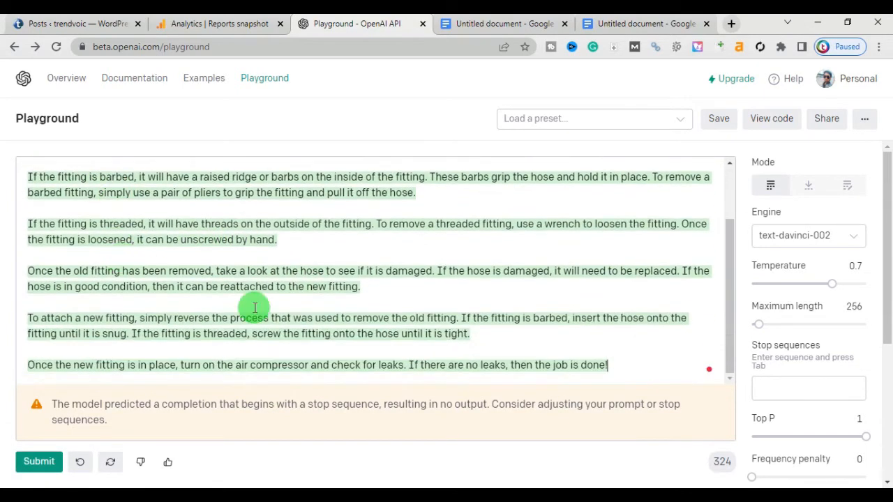
scroll(299, 309, up, 3)
scroll(318, 309, down, 2)
scroll(318, 309, down, 1)
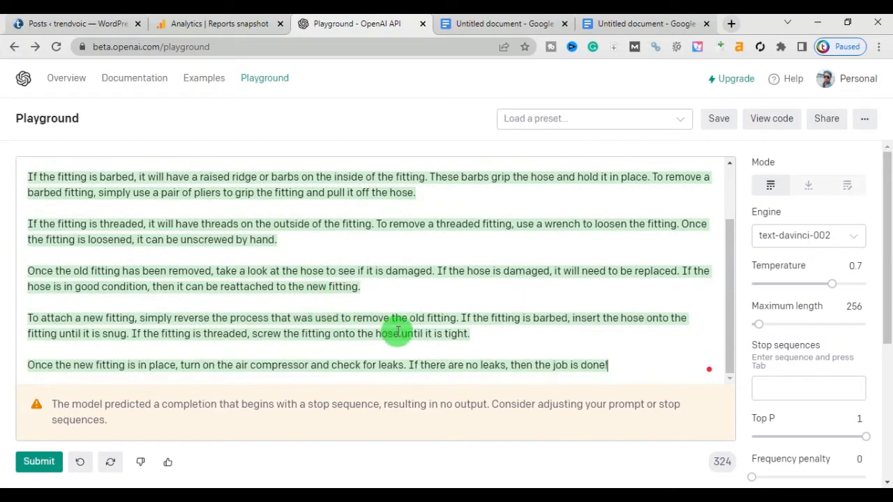
scroll(339, 313, up, 3)
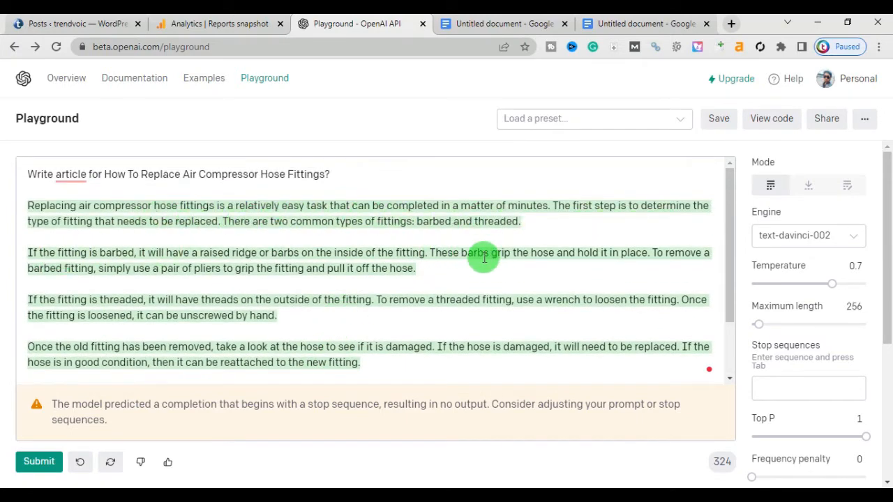
scroll(349, 293, down, 1)
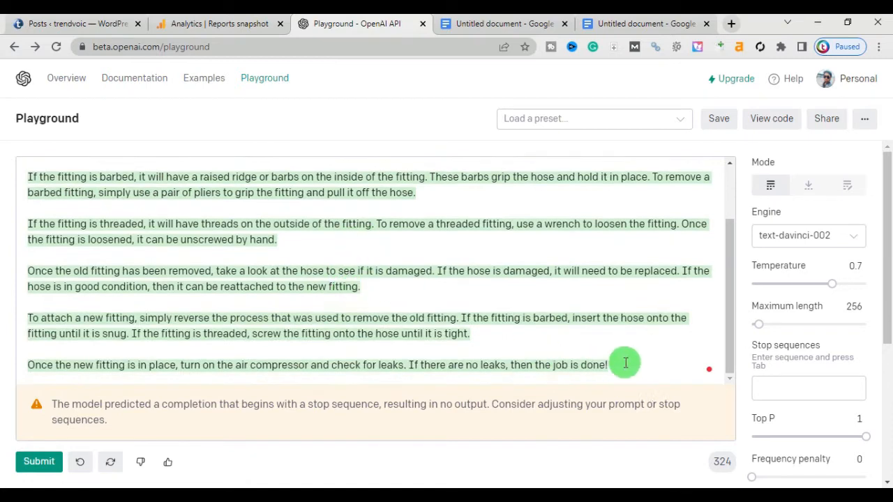
drag(625, 364, 24, 201)
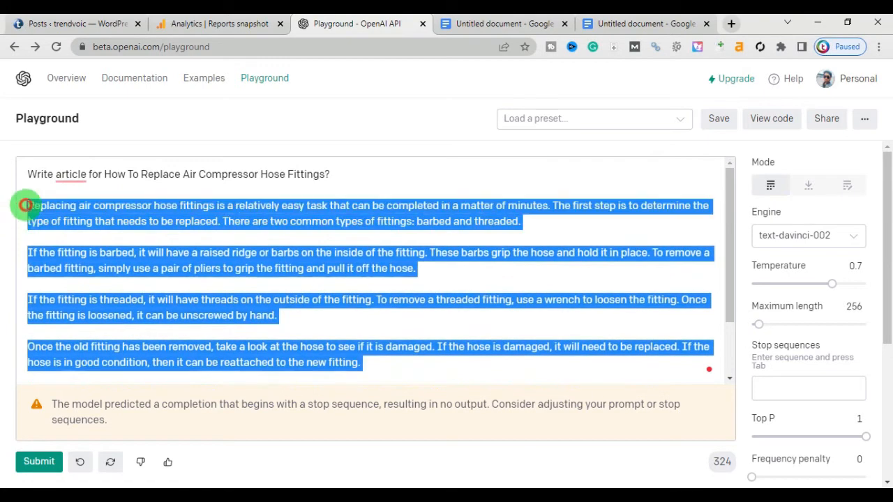
right_click(259, 255)
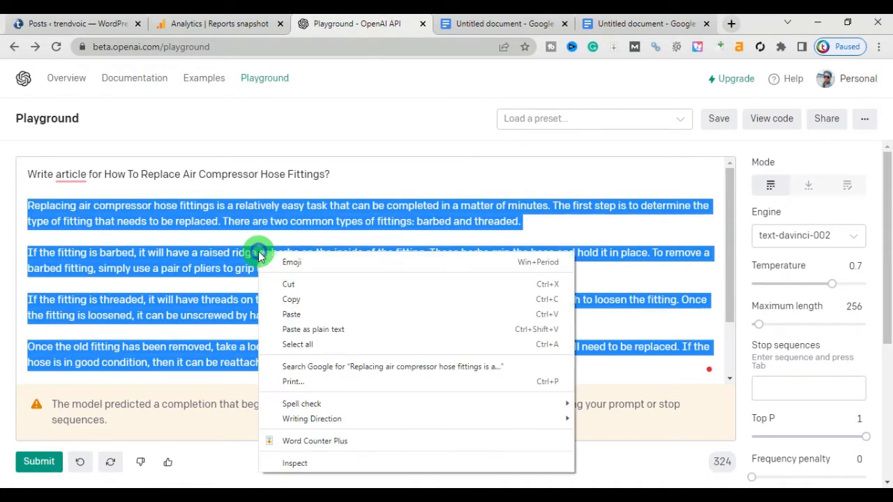
click(291, 299)
- Switch to the Google Docs article document and paste the text without formatting below the "How To Replace Air Compressor Hose Fittings?" heading
click(649, 23)
click(308, 213)
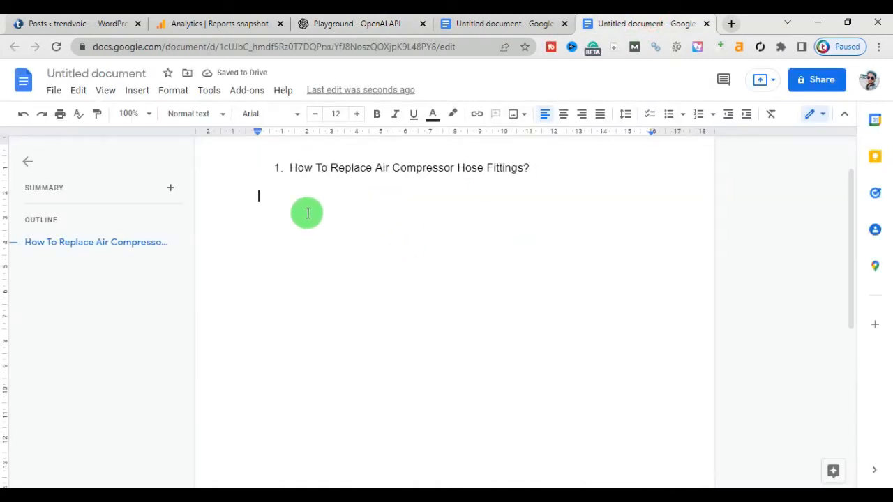
right_click(307, 213)
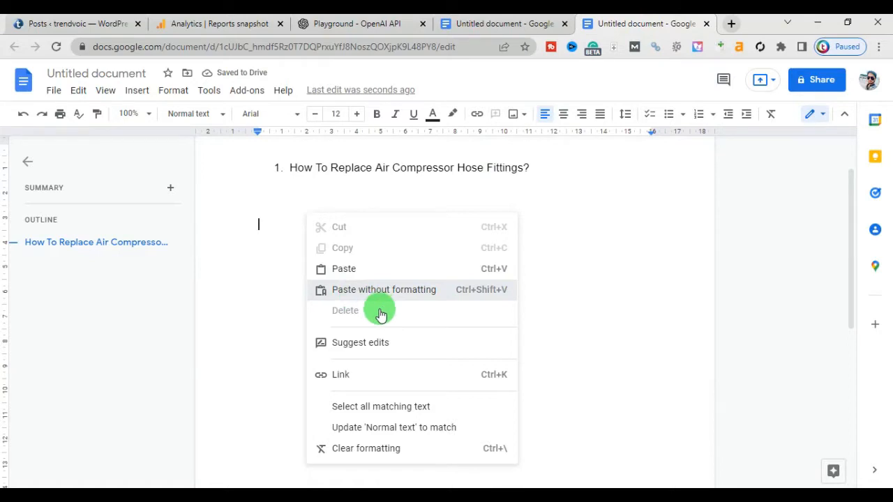
key(Escape)
key(ctrl+shift+v)
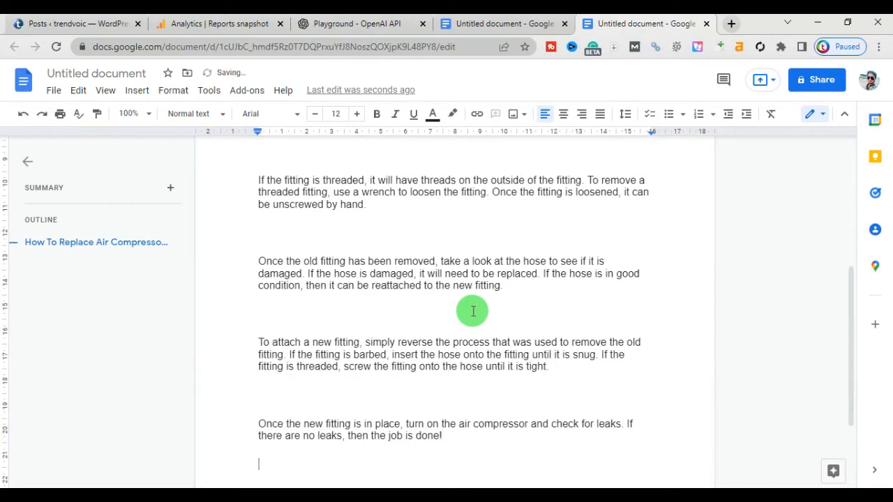
scroll(473, 311, down, 3)
- Copy the second heading, "Find the Right Equipment", from the Info Article outline and paste it at the end of the article document
click(485, 23)
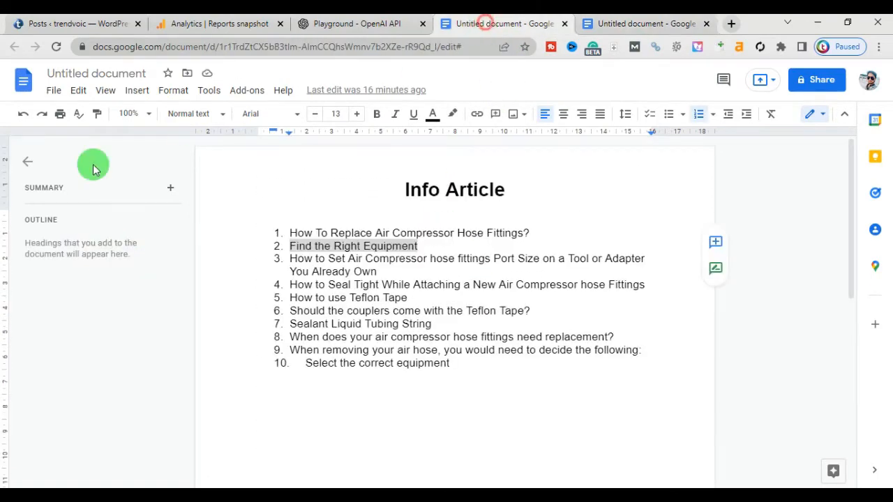
right_click(370, 247)
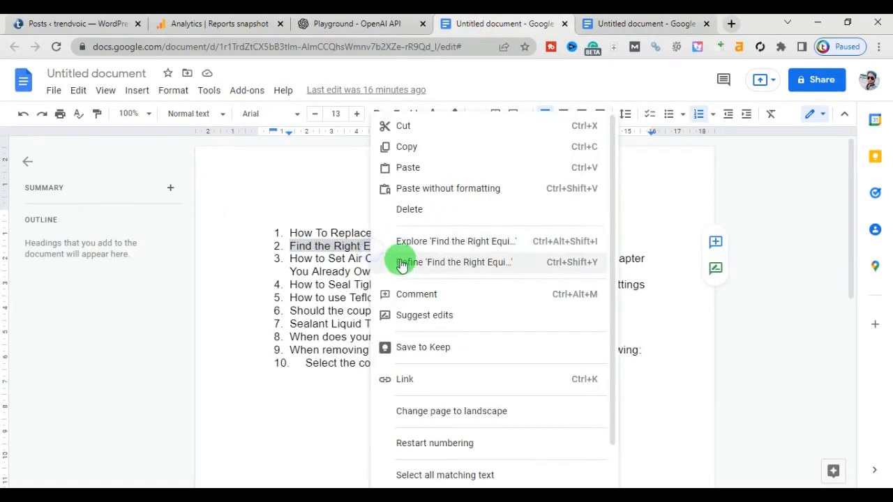
click(413, 147)
click(628, 23)
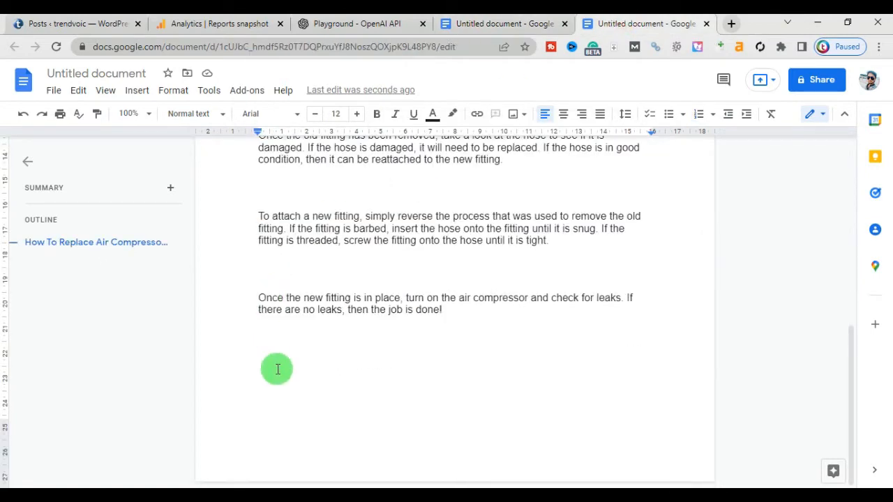
key(ctrl+v)
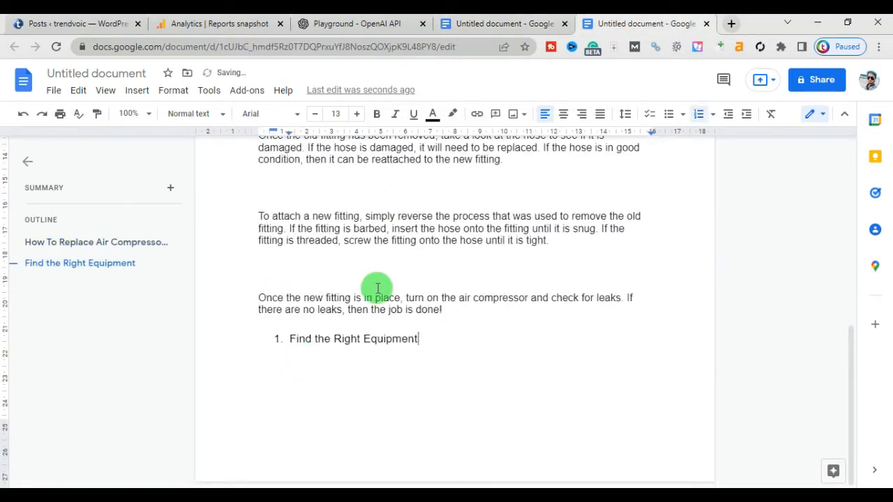
- Replace the automatic list number of the "Find the Right Equipment" heading with a plain "2." and start a new line below
click(273, 342)
text(2.)
key(BackSpace)
key(BackSpace)
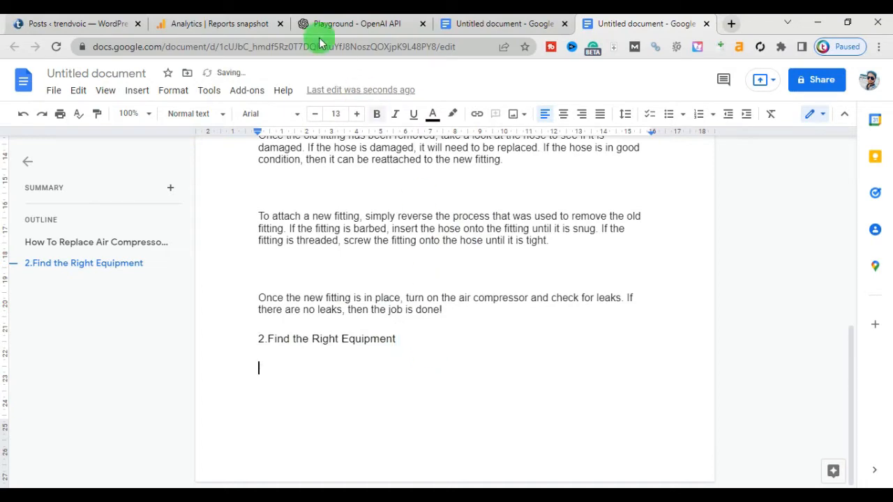
- Switch to the OpenAI Playground, delete the previous generated text, and replace the prompt's topic with "Find the Right Equipment"
click(395, 23)
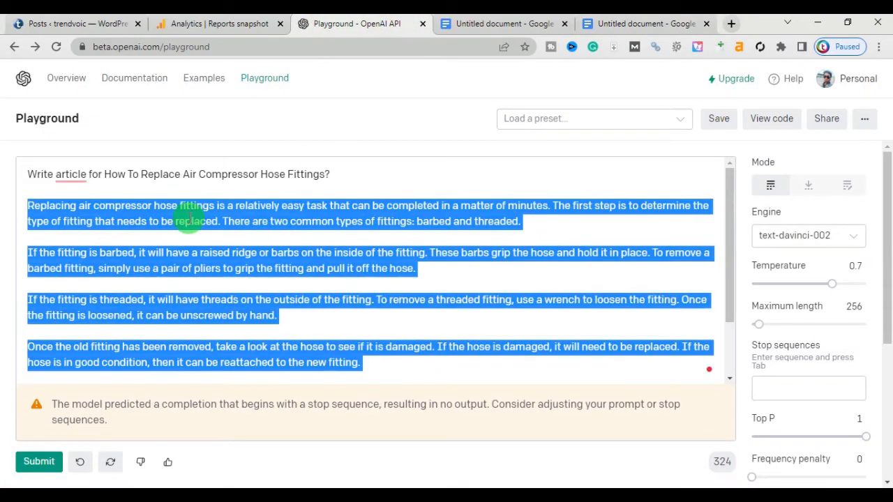
key(BackSpace)
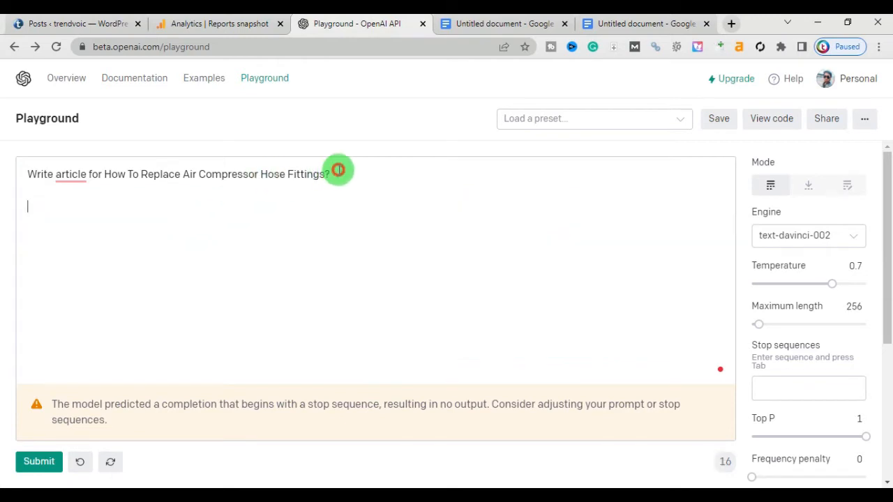
drag(335, 173, 116, 173)
click(110, 174)
right_click(286, 182)
click(279, 174)
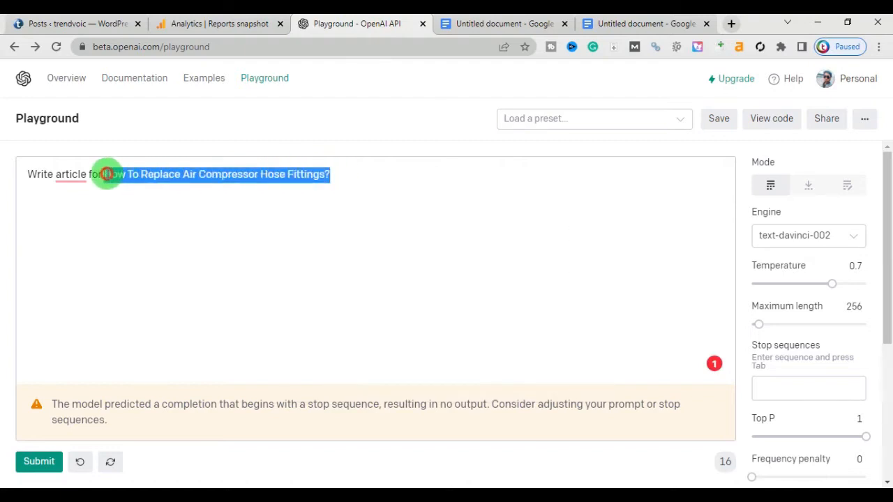
right_click(125, 175)
click(156, 233)
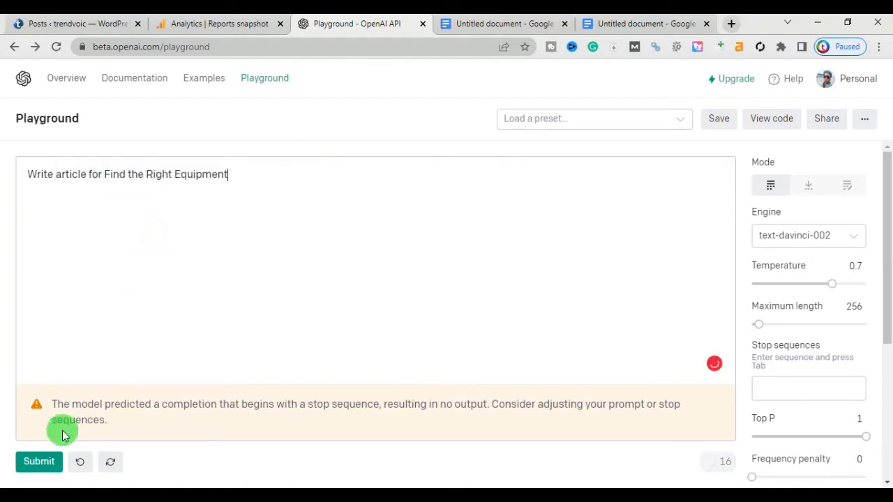
- Generate the article for "Find the Right Equipment" and resubmit until the cut-off last paragraph is completed
click(39, 462)
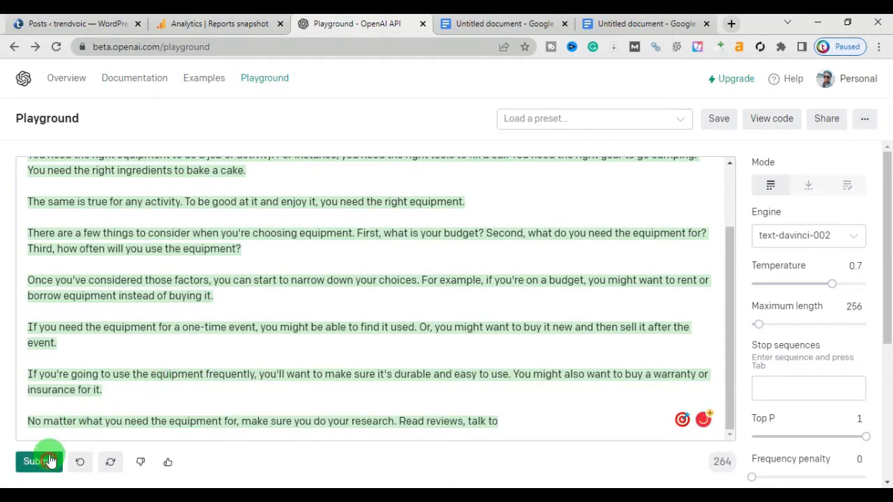
click(50, 461)
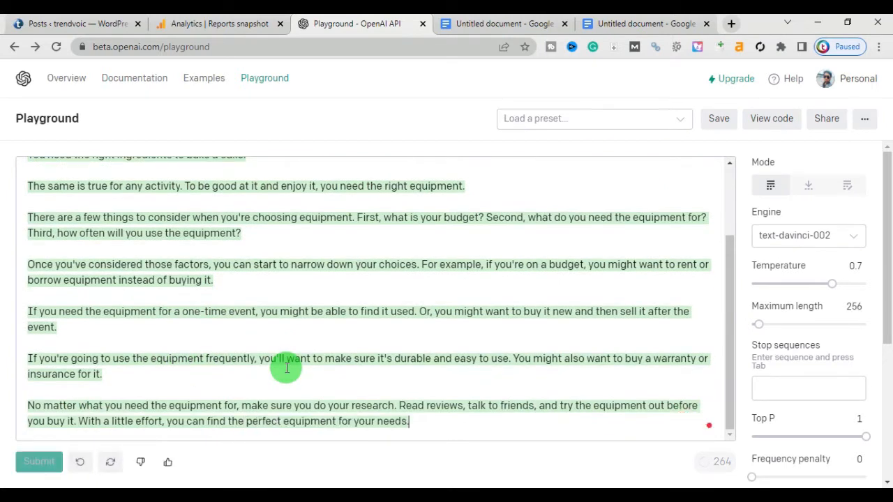
click(52, 459)
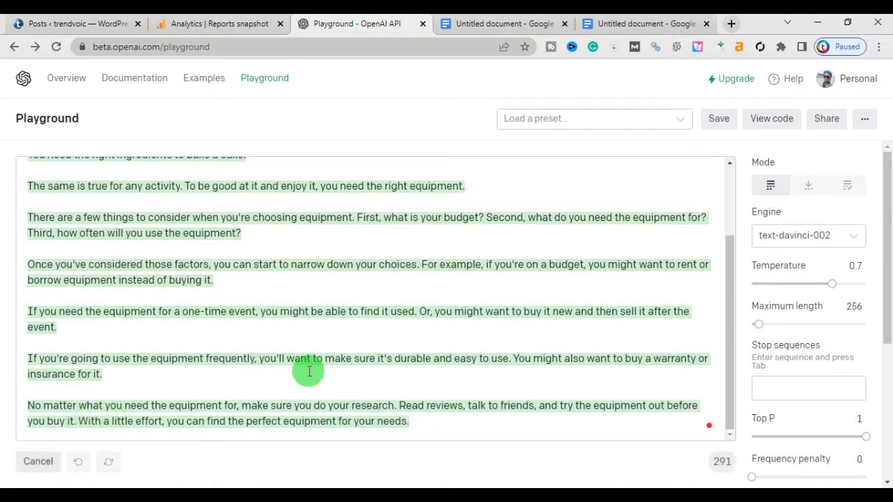
- Copy all the generated paragraphs and paste them below the "2.Find the Right Equipment" heading in the Google Docs article document
drag(430, 365, 31, 242)
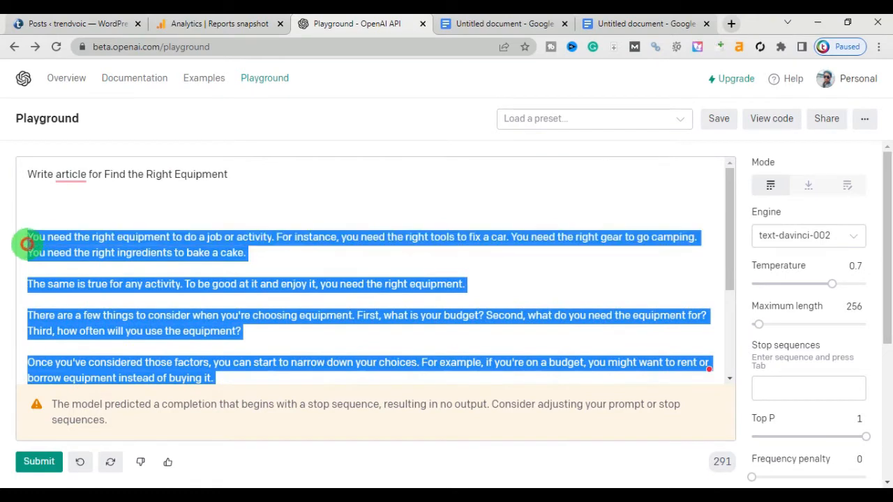
right_click(79, 246)
click(114, 287)
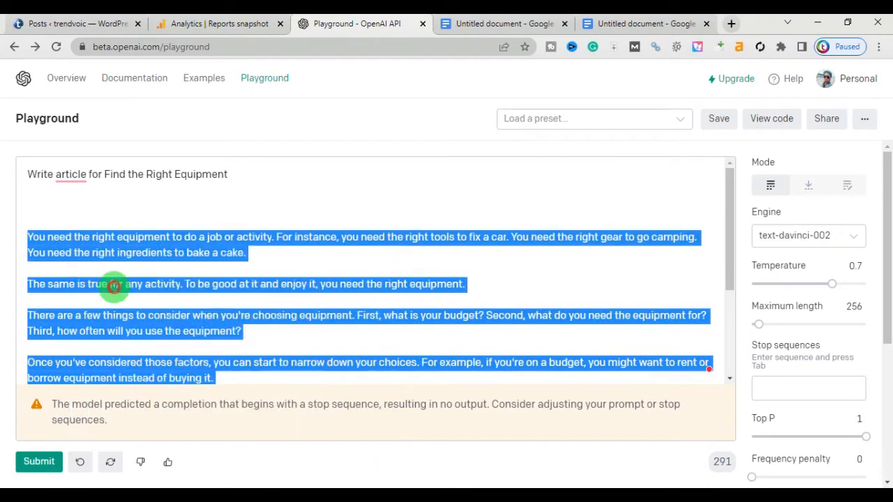
click(686, 25)
click(344, 371)
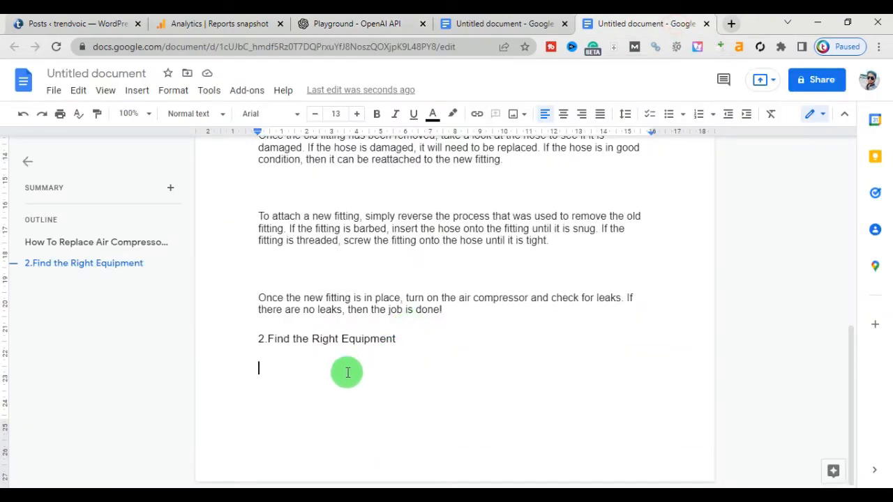
right_click(293, 373)
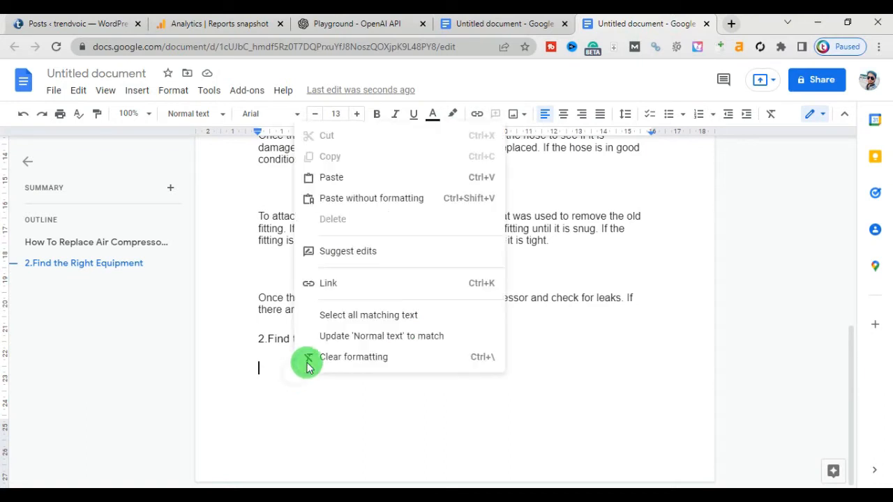
click(381, 401)
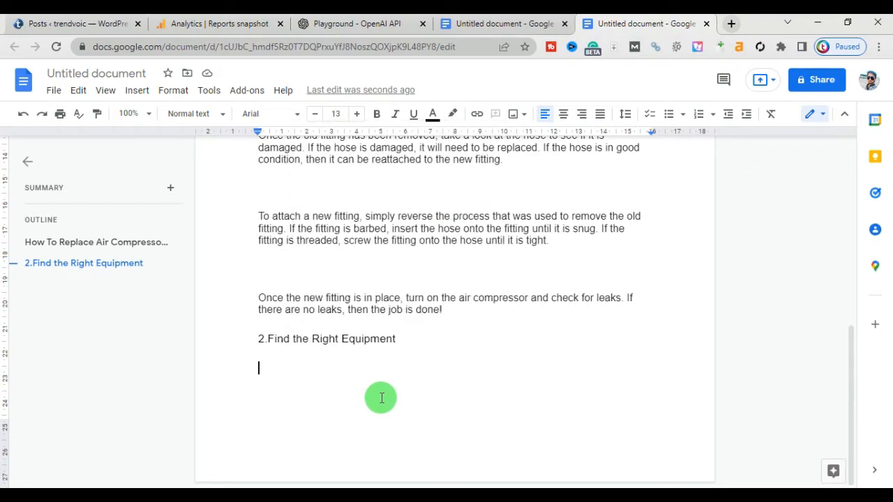
key(ctrl+v)
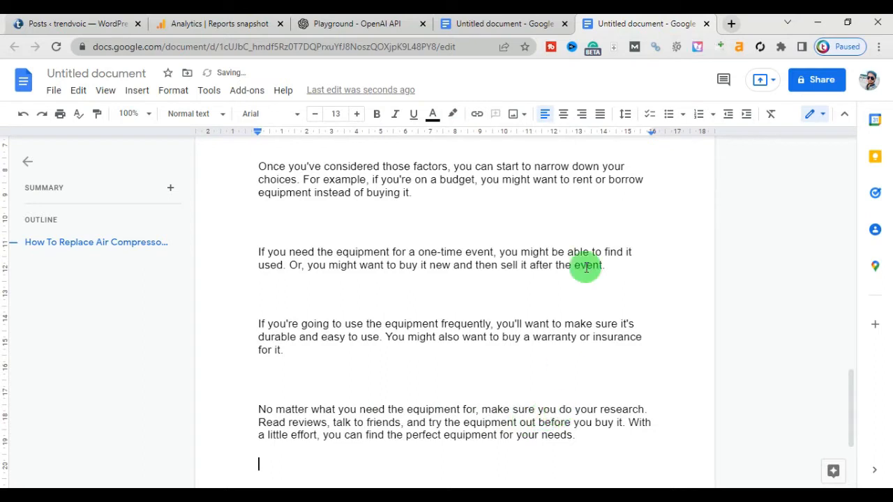
- Copy the third heading, "How to Set Air Compressor hose fittings Port Size on a Tool or Adapter You Already Own", from the Info Article outline
click(520, 24)
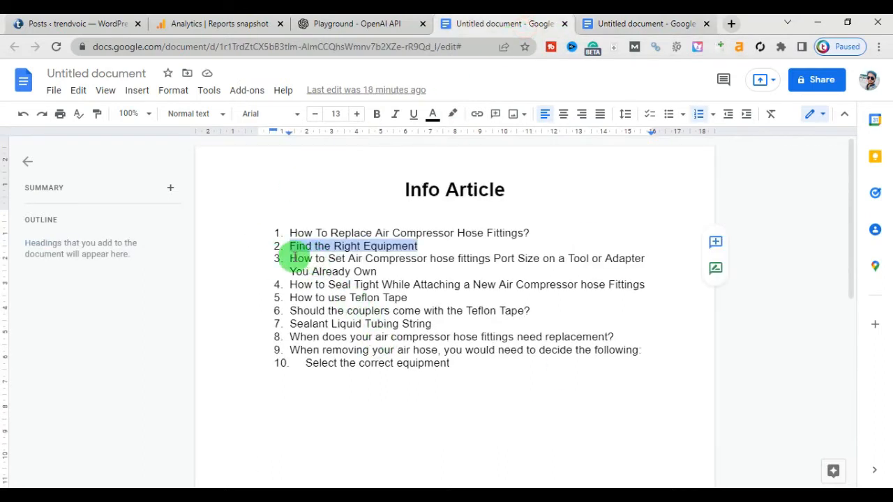
drag(290, 258, 368, 272)
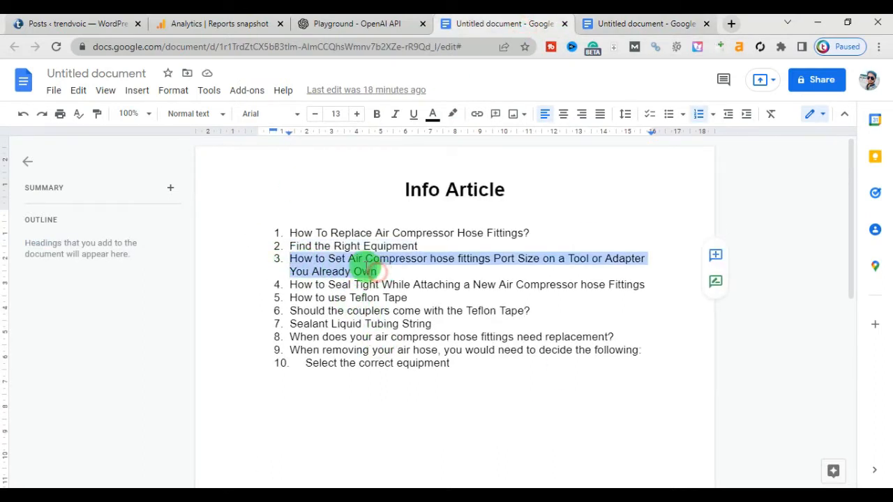
right_click(367, 271)
click(395, 146)
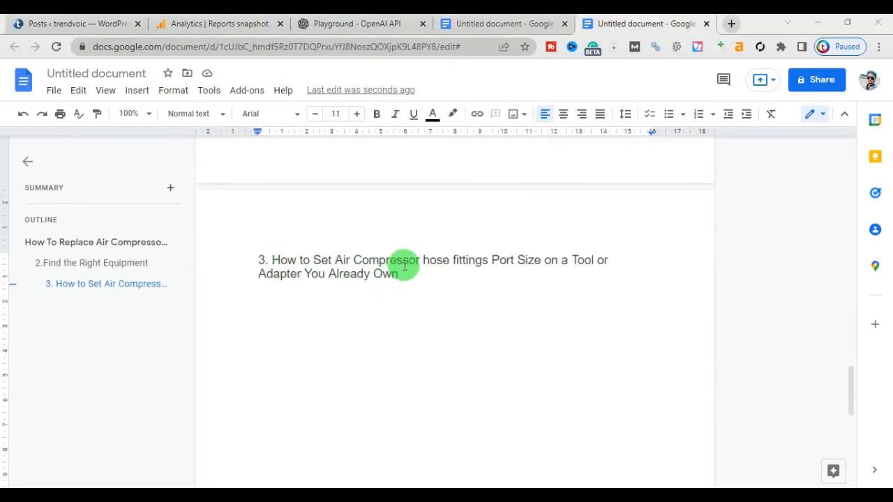
- Switch to the OpenAI Playground and generate the article for the hose fittings port size prompt, resubmitting once to check for more text
click(483, 25)
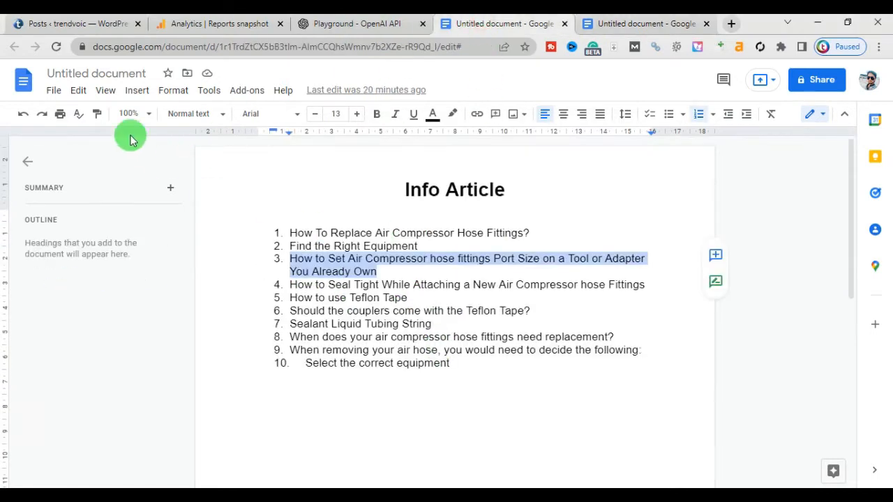
click(358, 20)
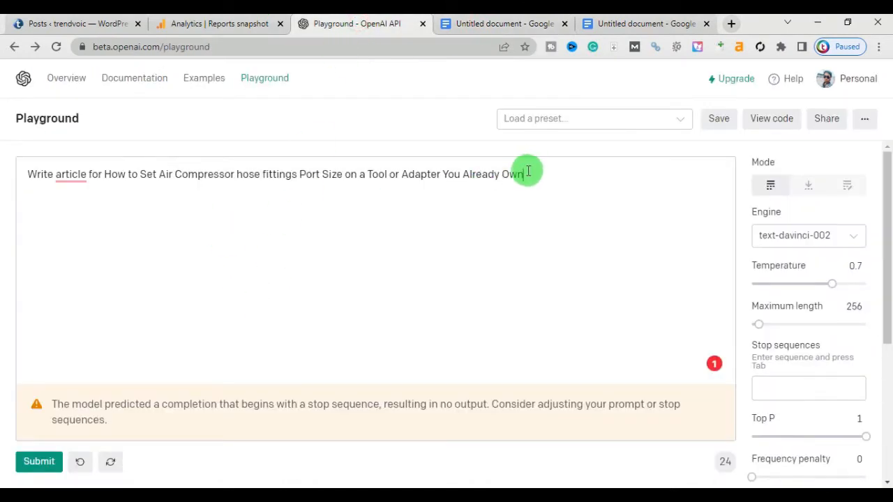
click(39, 464)
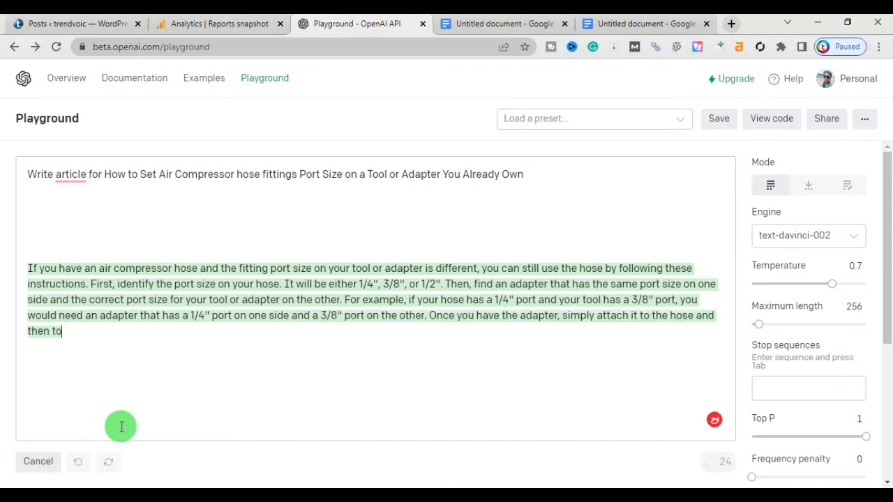
click(69, 458)
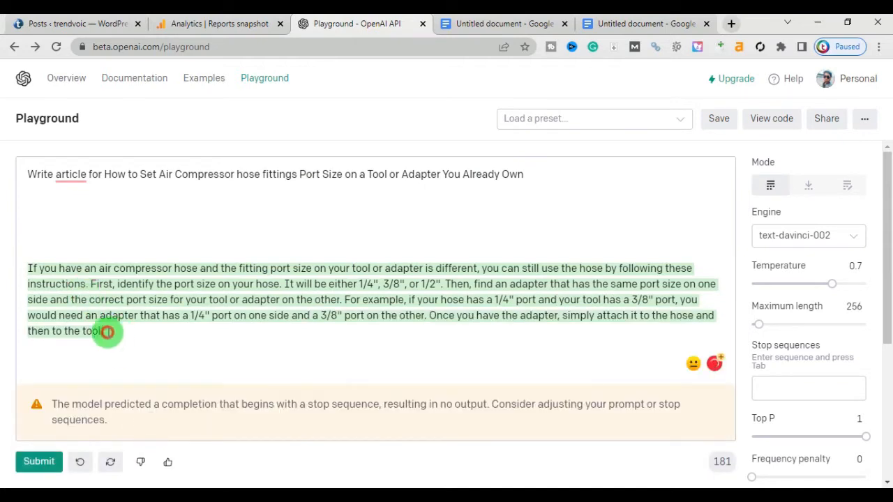
- Copy the generated port size paragraph and paste it without formatting below heading 3 in the Google Docs article document
drag(105, 331, 15, 264)
right_click(59, 282)
click(98, 104)
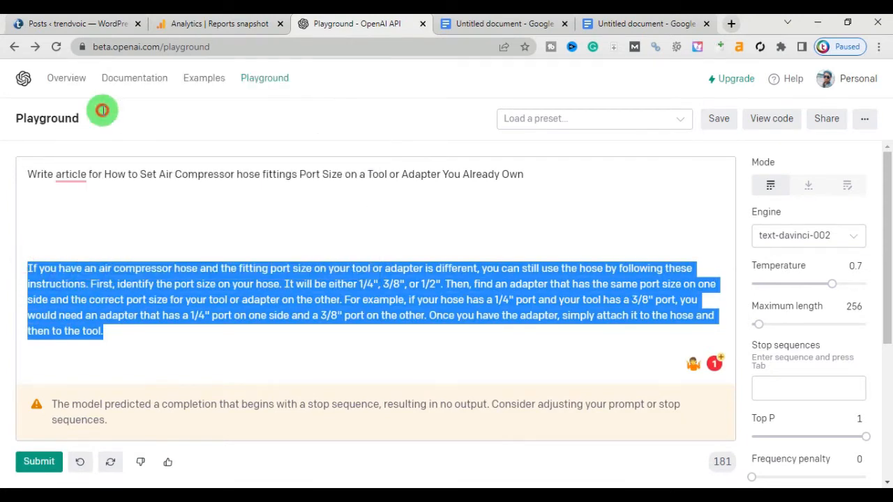
click(628, 25)
right_click(309, 265)
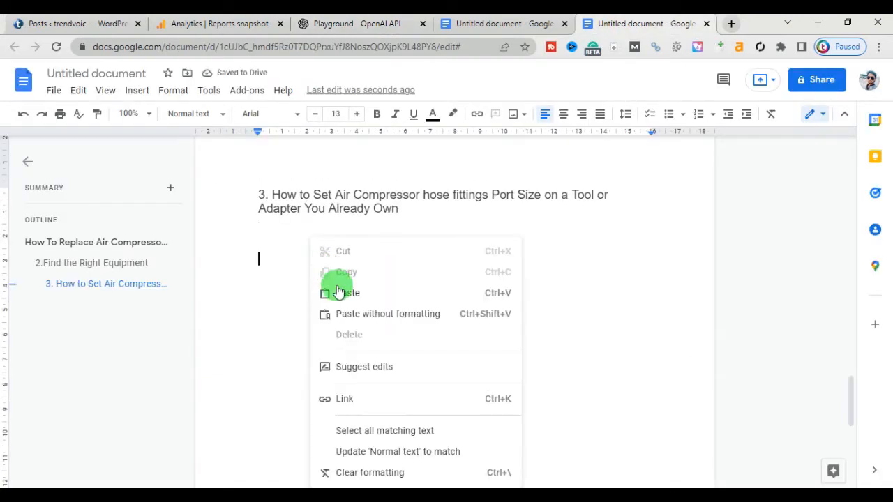
click(366, 314)
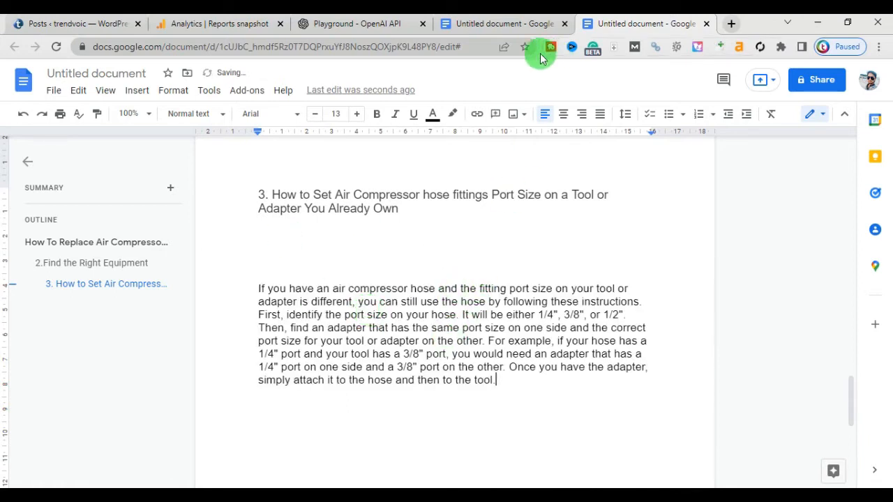
- Copy the fourth heading, "How to Seal Tight While Attaching a New Air Compressor hose Fittings", from the Info Article outline
click(494, 25)
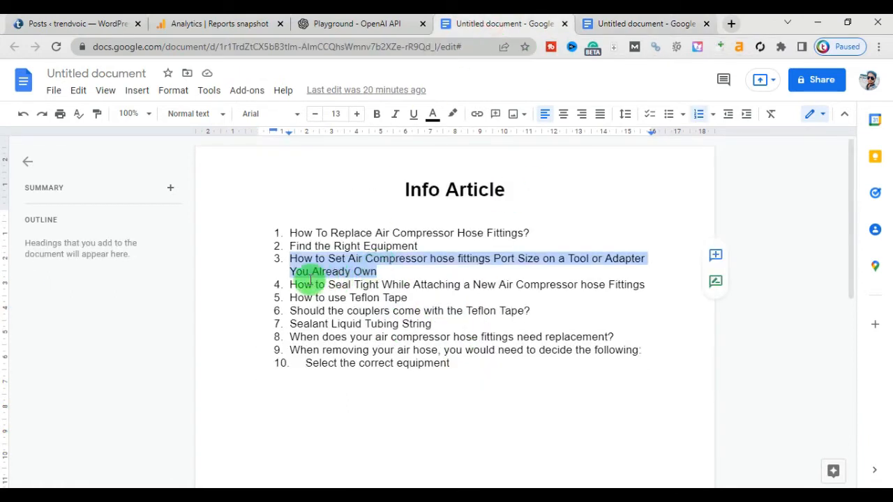
drag(292, 284, 648, 287)
right_click(608, 277)
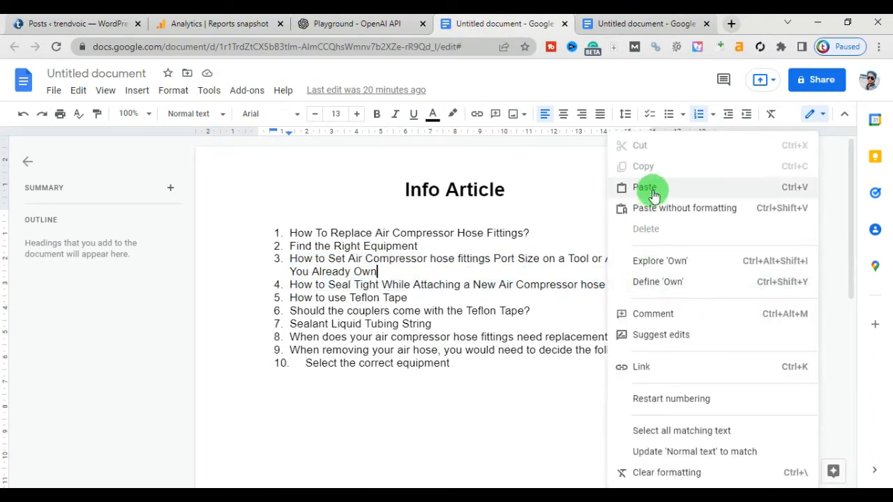
click(523, 291)
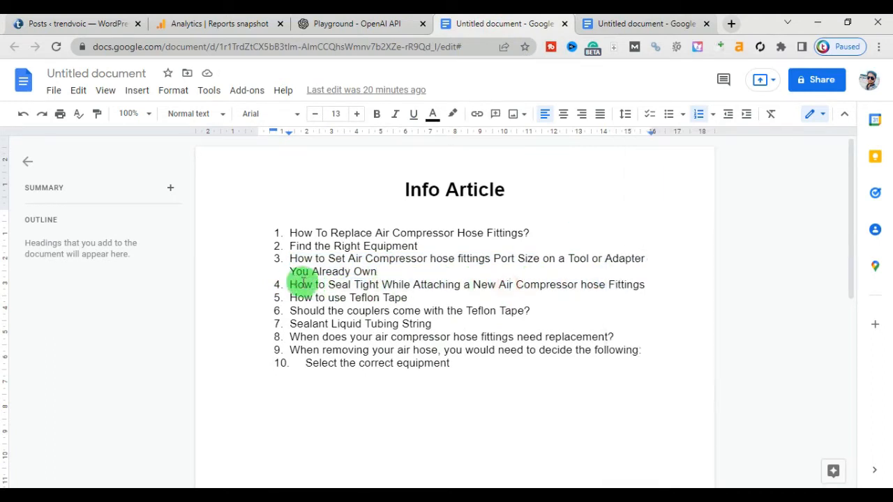
drag(292, 283, 641, 285)
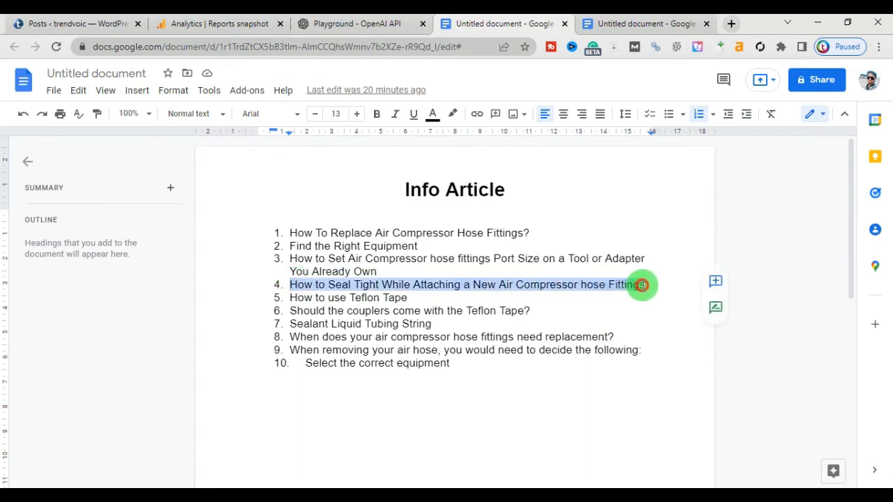
click(652, 289)
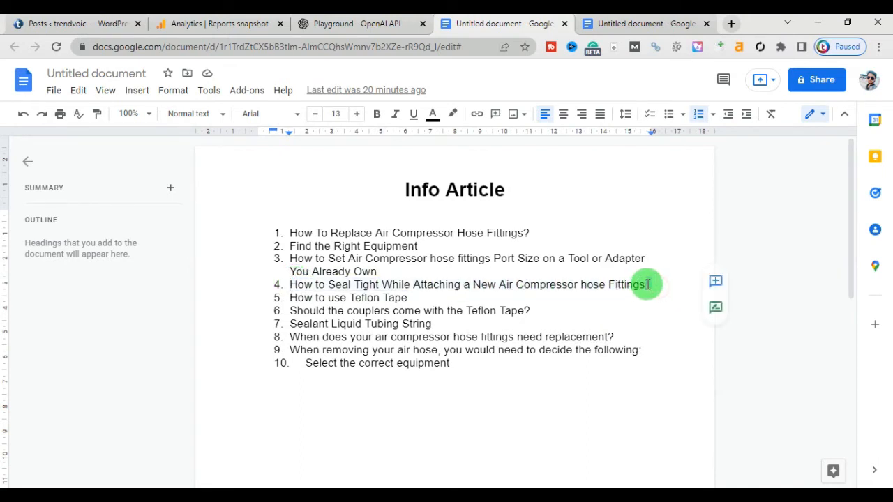
drag(646, 284, 294, 284)
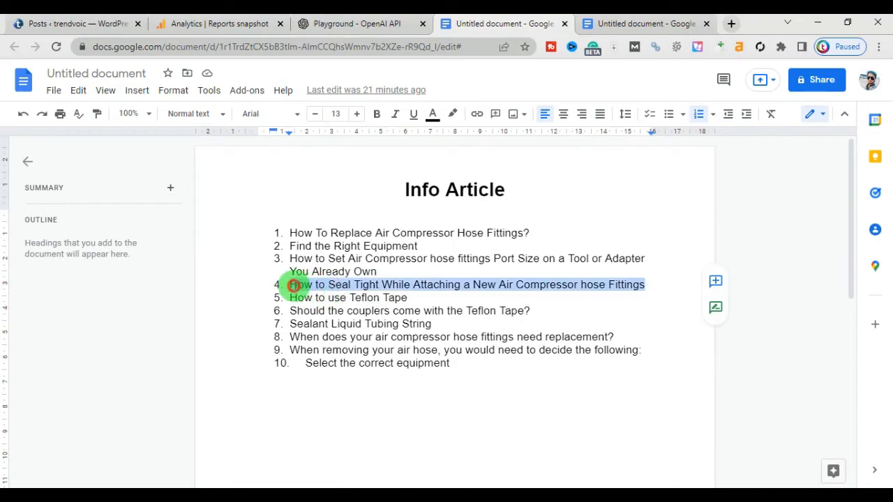
right_click(295, 288)
click(339, 148)
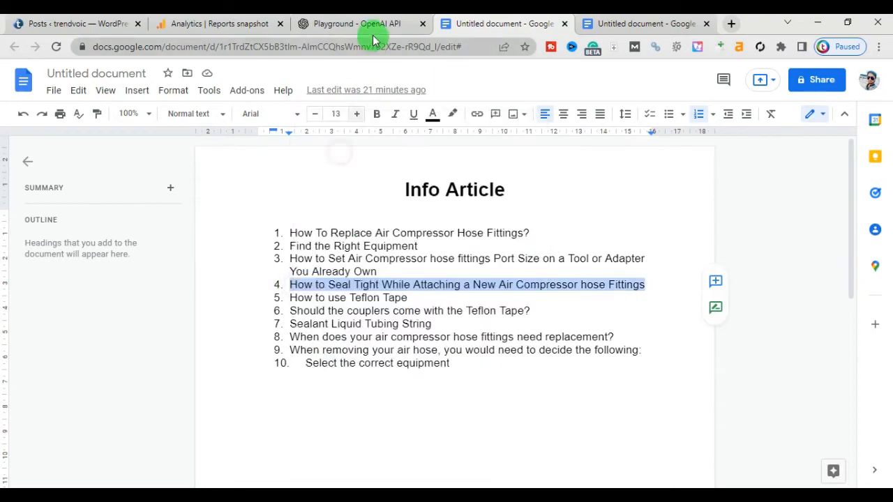
- In the OpenAI Playground, replace the old prompt topic and output with "How to Seal Tight While Attaching a New Air Compressor hose Fittings" and generate the article
click(372, 29)
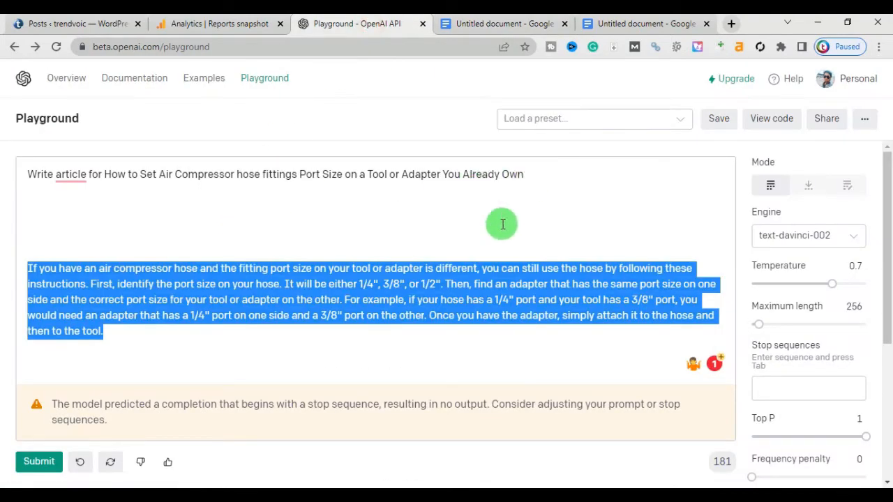
key(BackSpace)
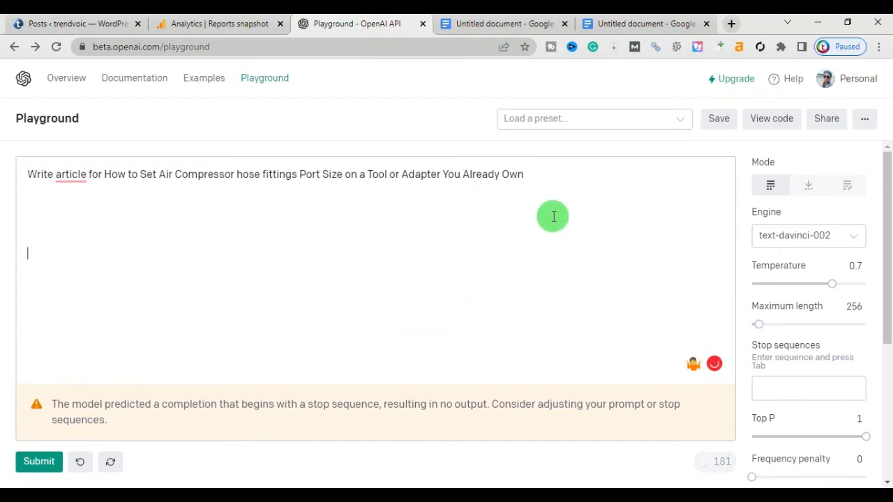
click(524, 176)
shift+click(112, 174)
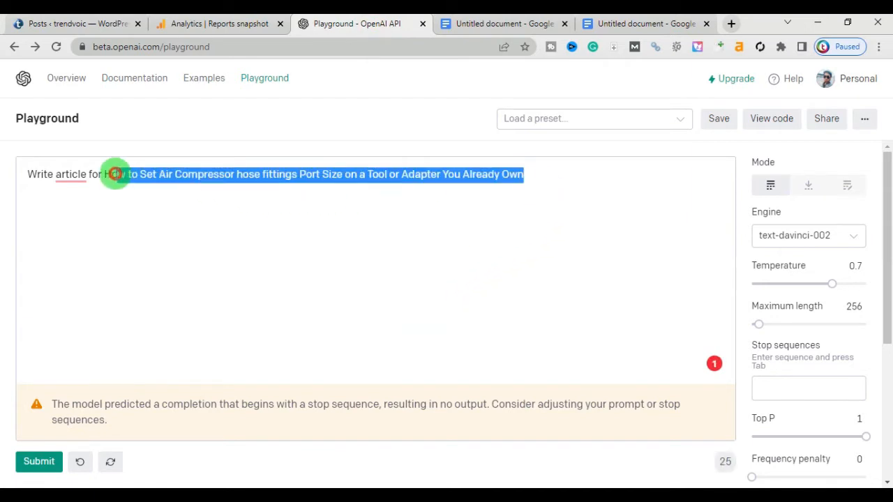
right_click(106, 173)
click(139, 235)
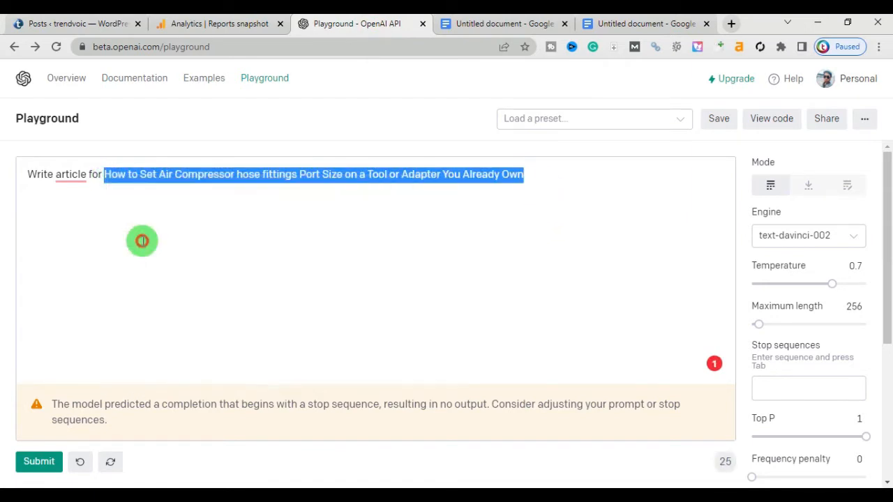
click(39, 463)
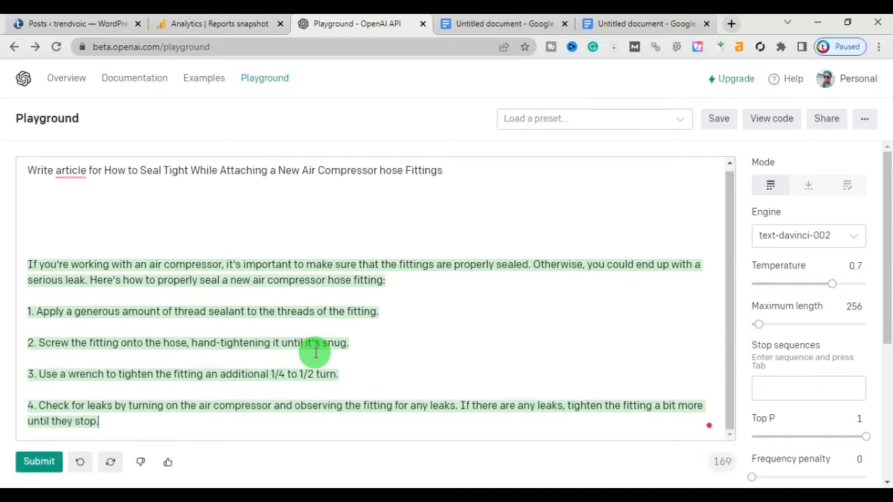
- Resubmit the seal-tight prompt to check for more text and read through the generated article
click(92, 417)
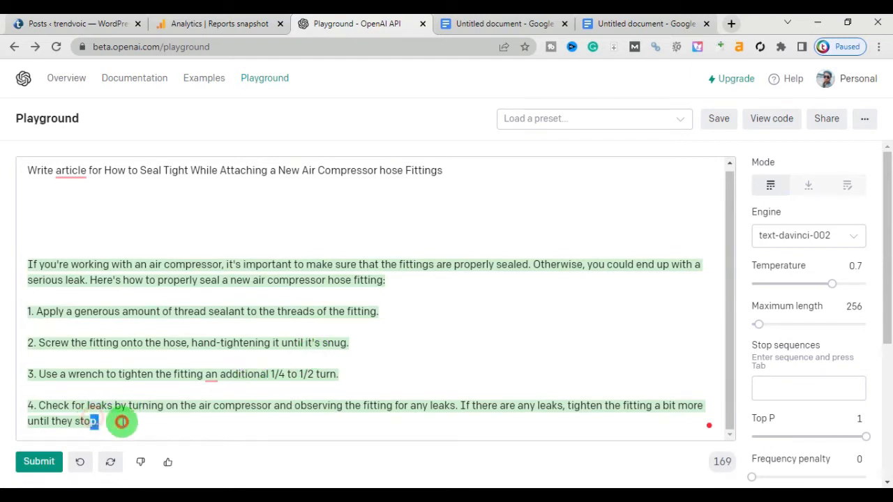
click(22, 462)
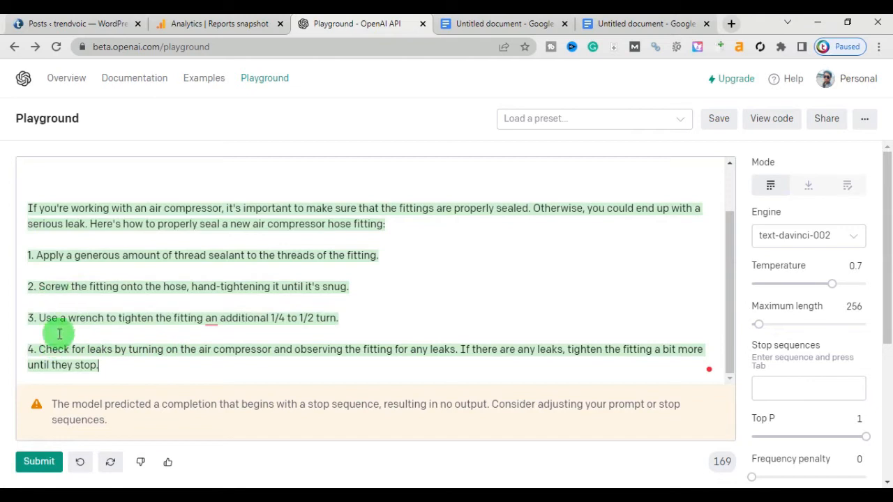
scroll(55, 340, up, 2)
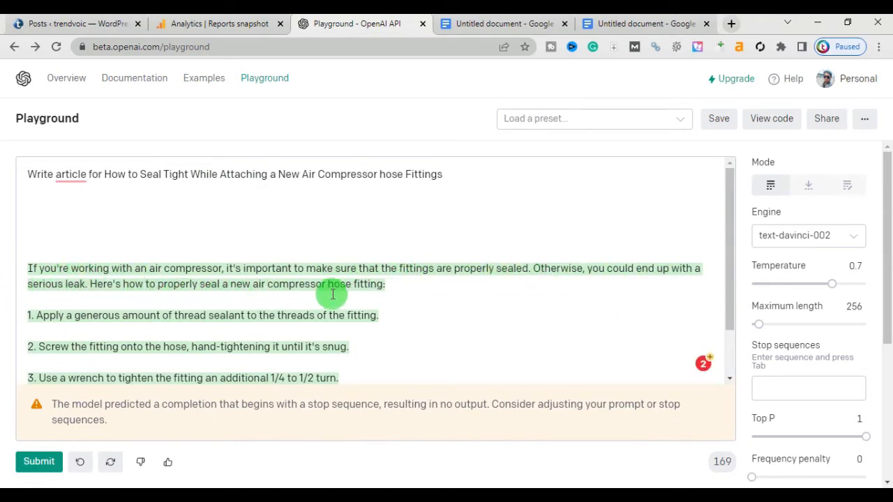
scroll(411, 298, down, 2)
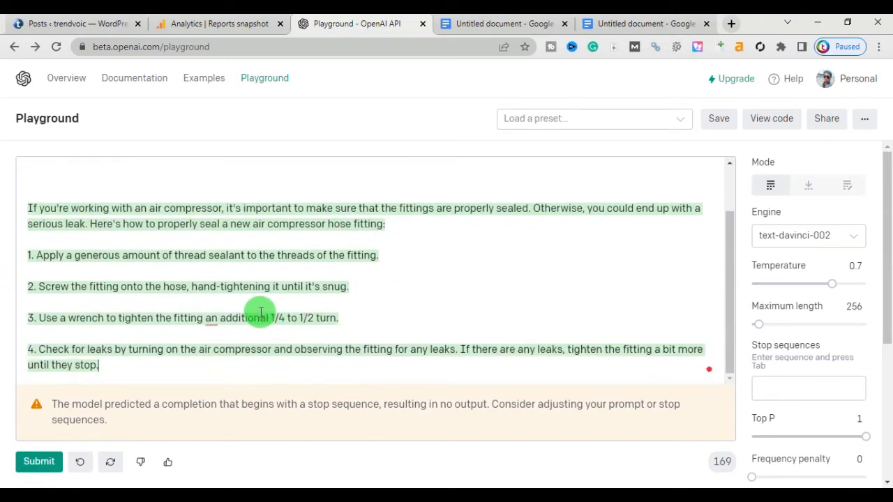
scroll(259, 312, up, 2)
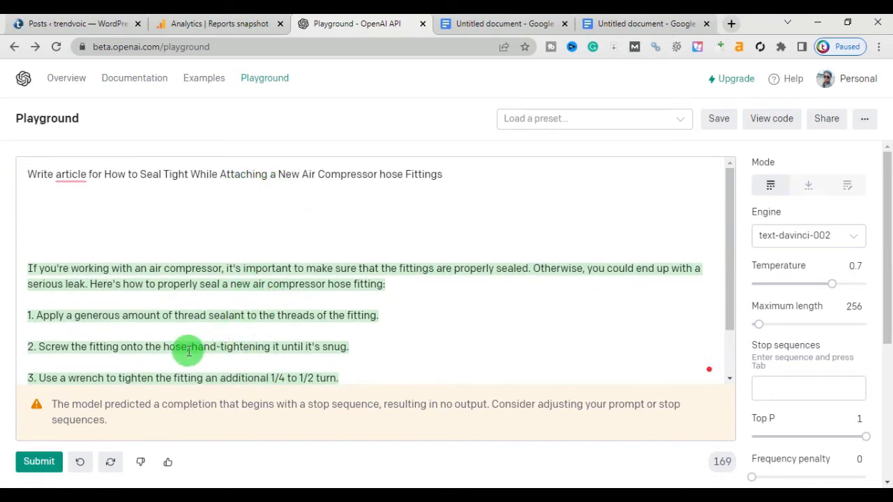
scroll(124, 343, down, 1)
scroll(123, 342, up, 1)
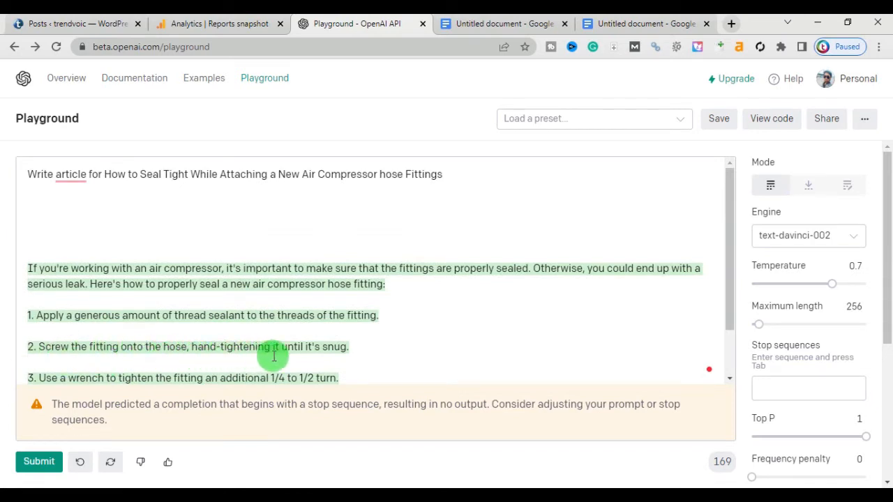
scroll(374, 355, down, 1)
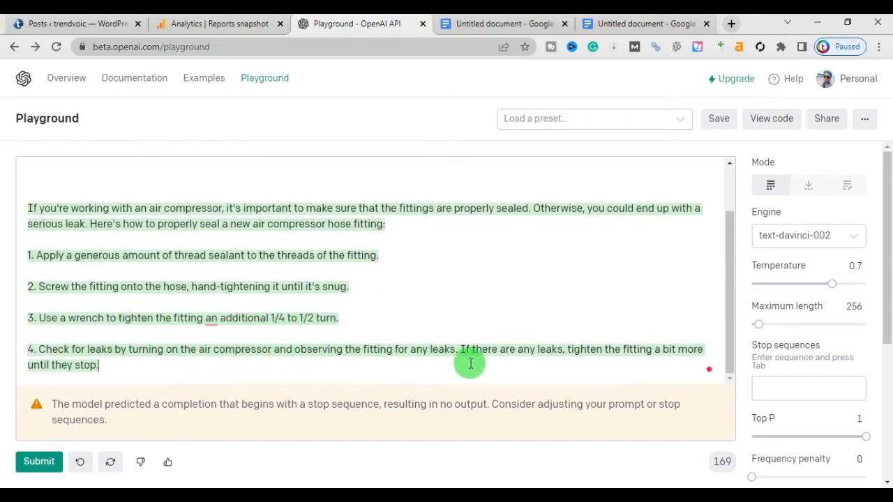
- Delete the generated seal-tight text and regenerate the article from the same prompt, resubmitting once to check for more text
drag(101, 367, 33, 199)
key(BackSpace)
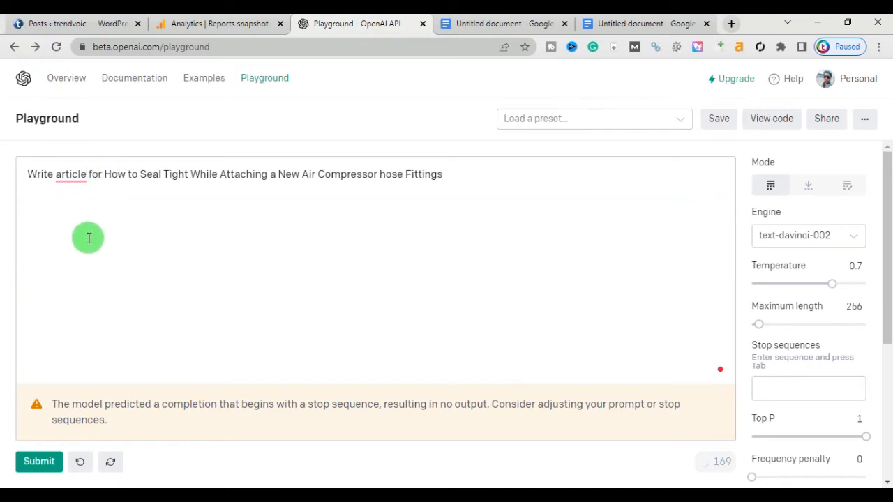
click(44, 462)
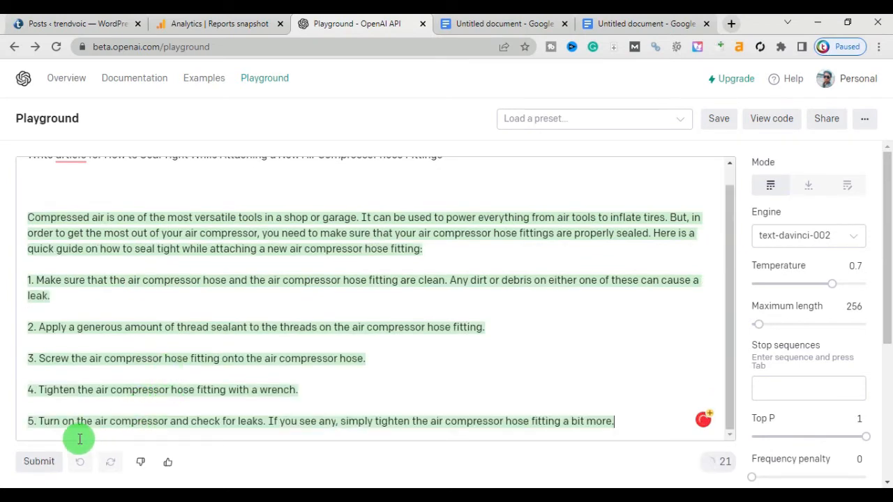
click(36, 465)
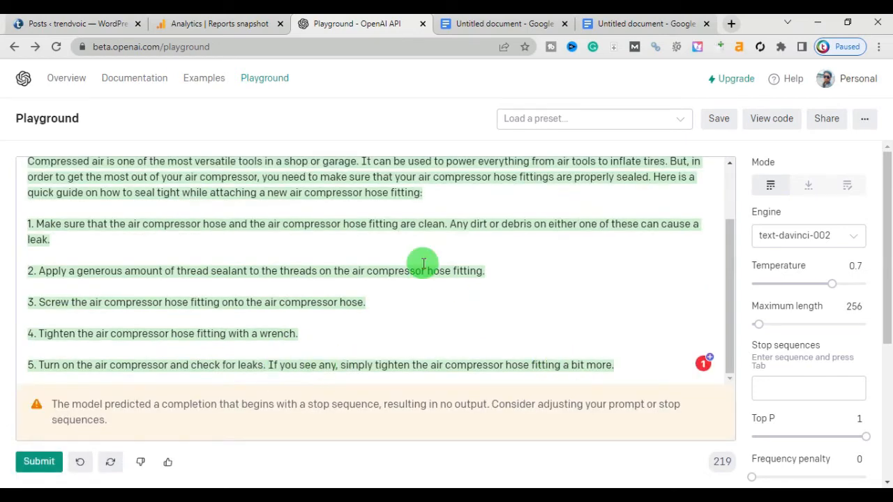
- Look over the regenerated seal-tight article and copy its full text from the introduction through item 5
scroll(419, 259, up, 2)
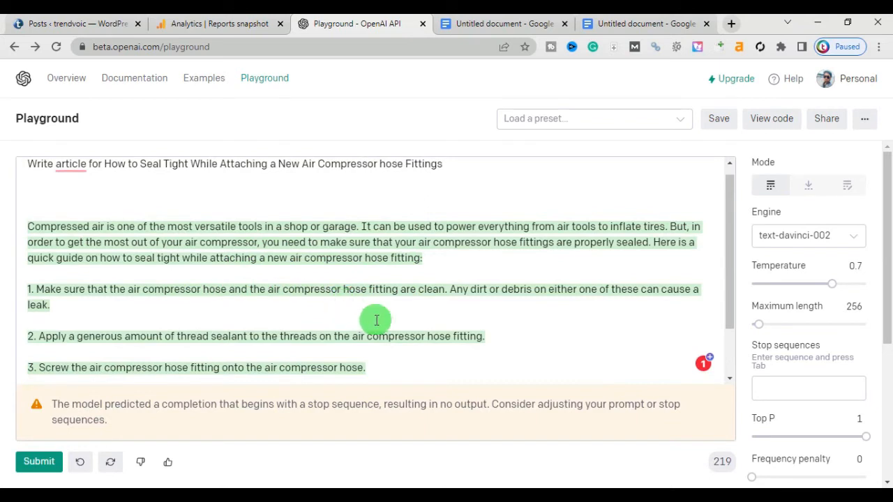
scroll(369, 319, down, 2)
drag(615, 365, 21, 222)
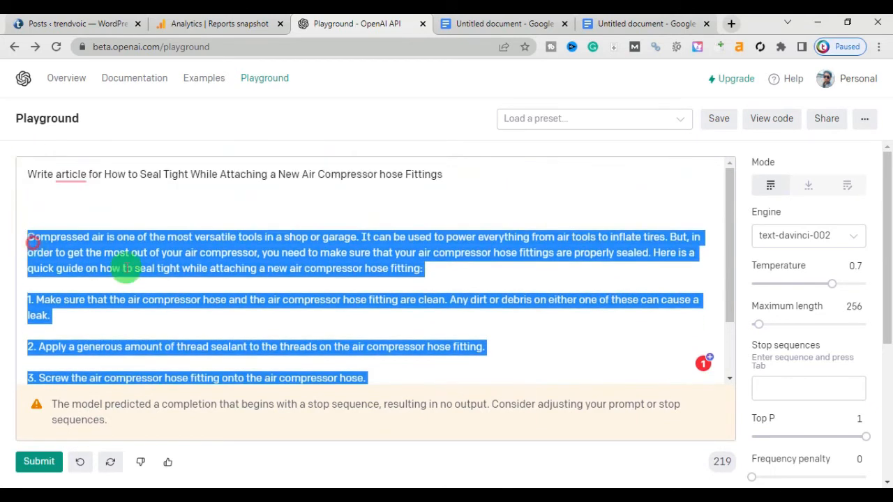
right_click(125, 268)
click(153, 315)
- Add blank lines below the port size paragraph in the article document, and copy the fourth heading from the Info Article outline
click(646, 23)
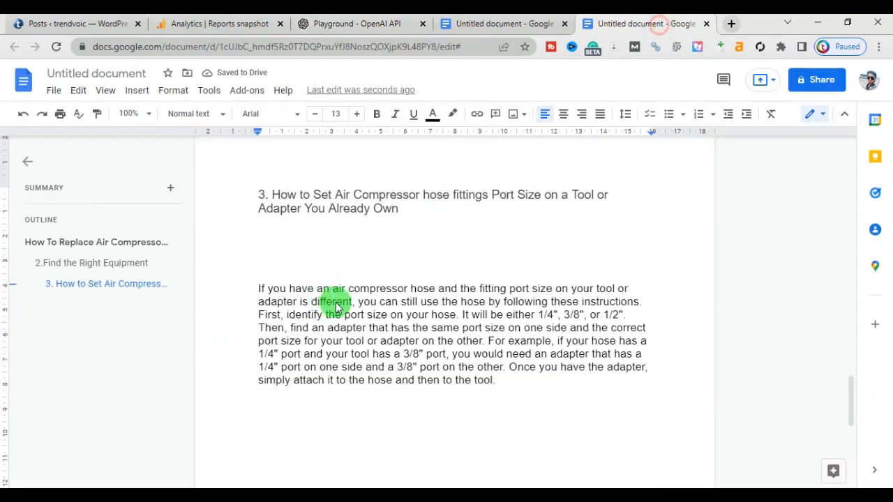
click(507, 387)
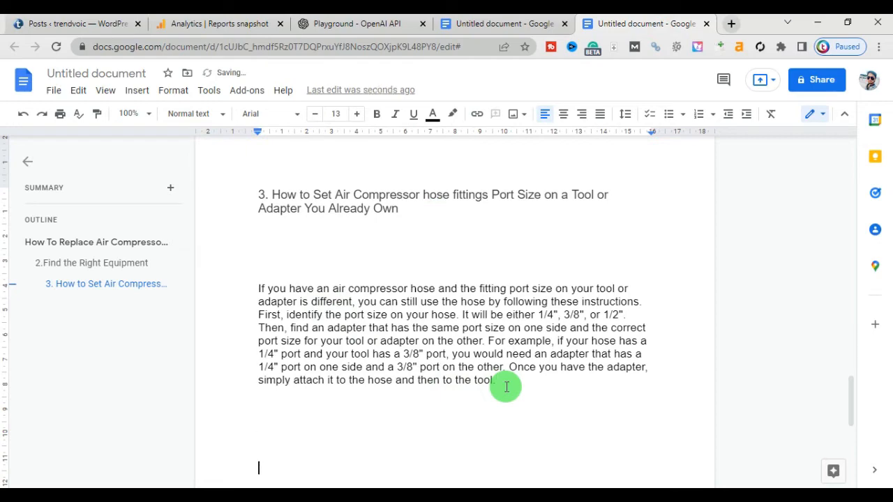
click(463, 23)
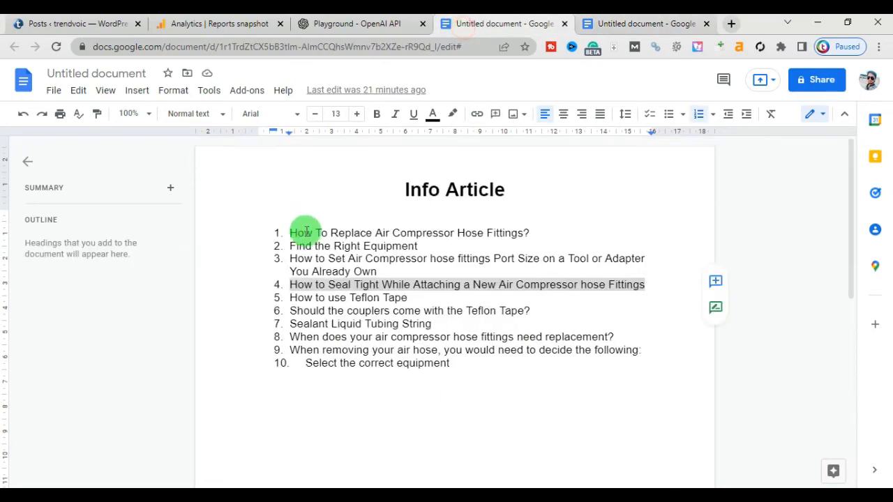
right_click(328, 285)
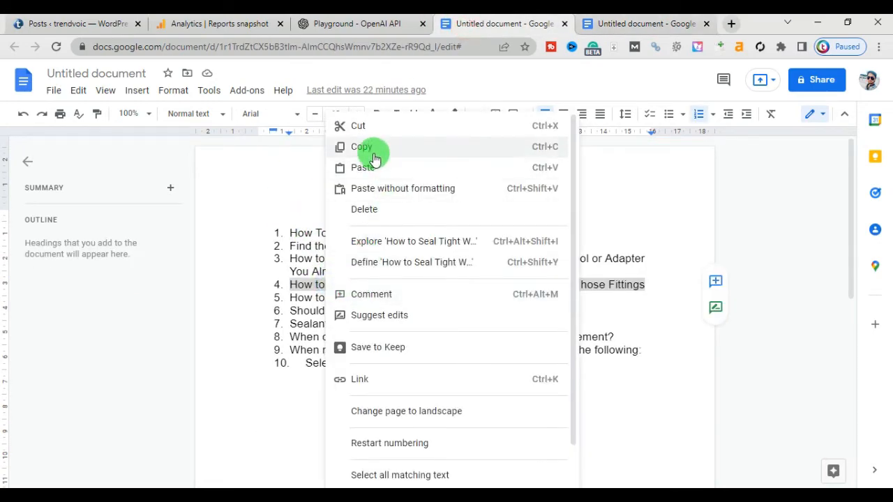
click(374, 153)
- Paste "How to Seal Tight While Attaching a New Air Compressor hose Fittings" without formatting below the port size paragraph in the article document
click(614, 27)
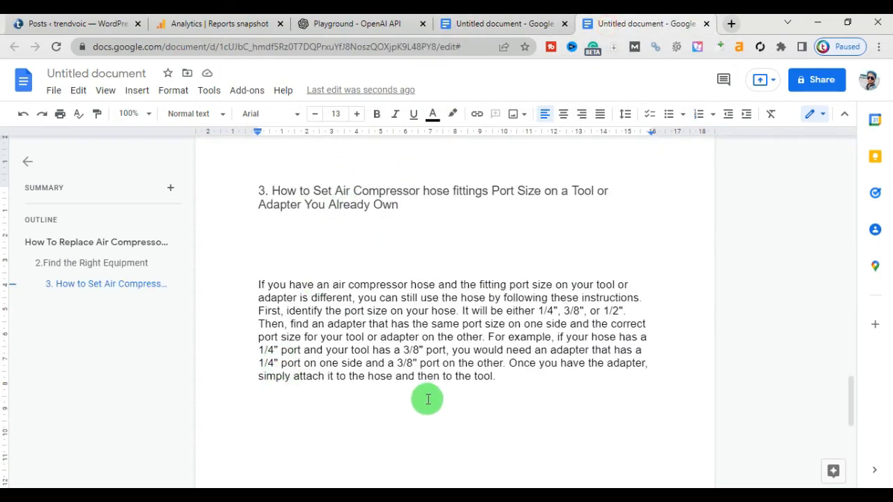
scroll(428, 399, down, 1)
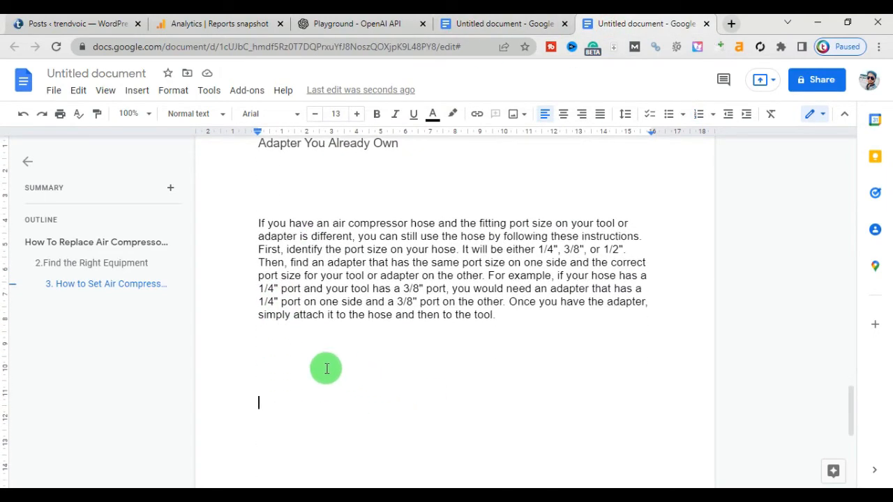
right_click(276, 414)
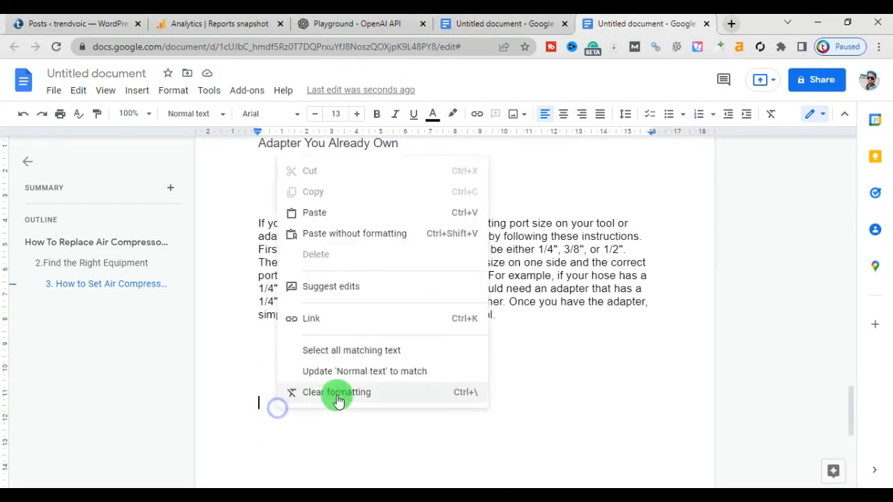
click(323, 233)
- Apply the Heading 3 style to the pasted seal-tight heading and start a new line below it
drag(615, 403, 194, 394)
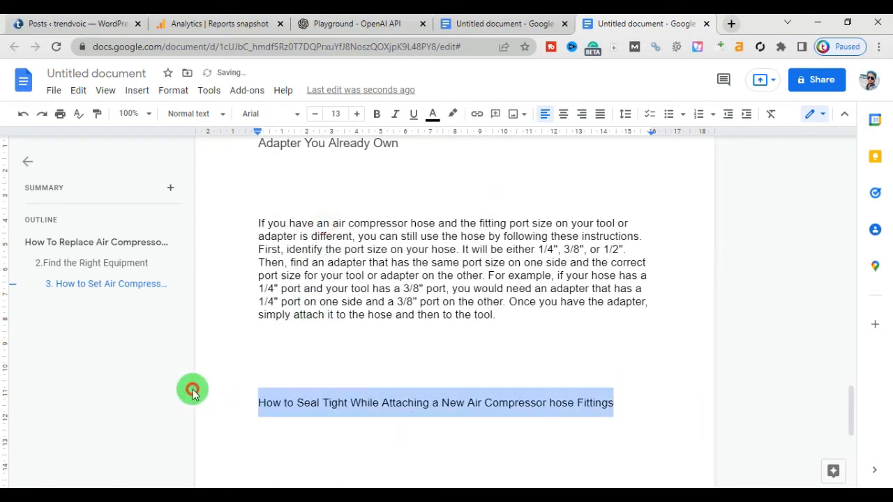
click(203, 115)
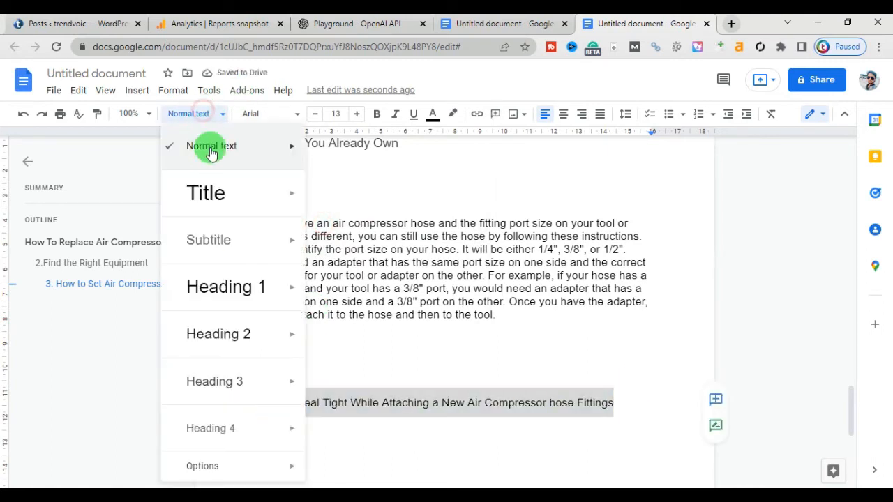
mouse_move(237, 365)
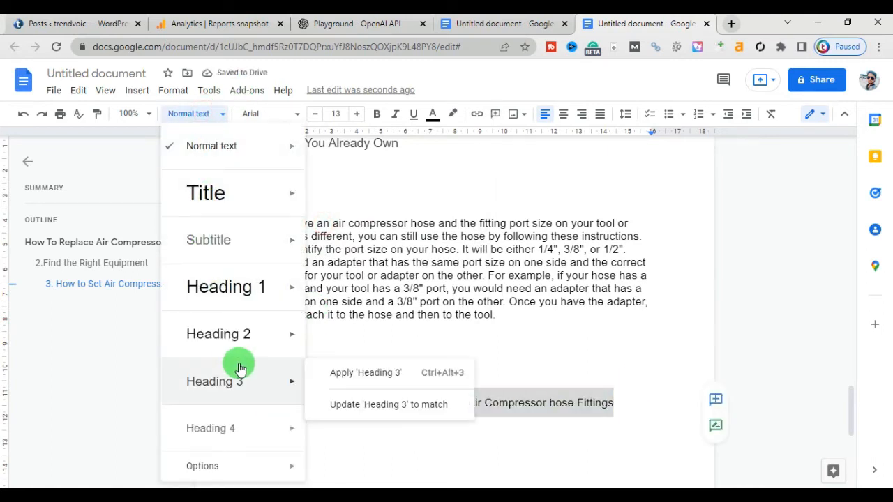
click(656, 414)
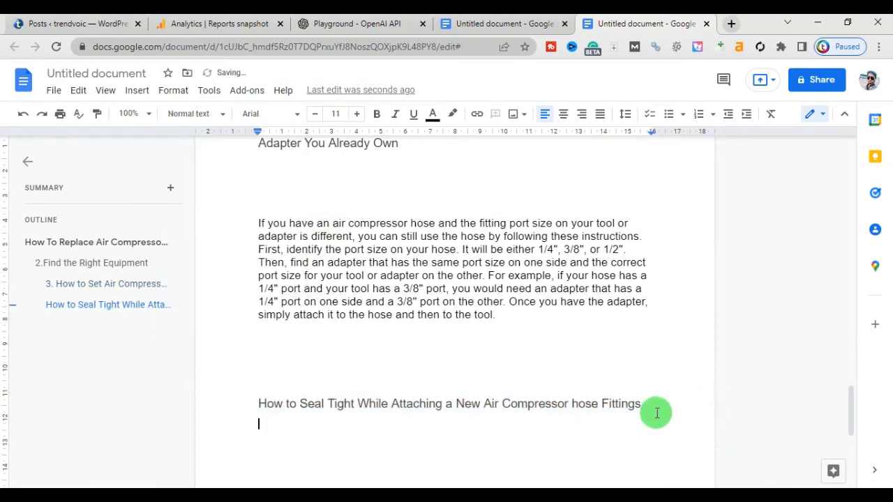
- Switch to the OpenAI Playground and copy the selected seal-tight article, undoing an accidental paste over it
click(359, 23)
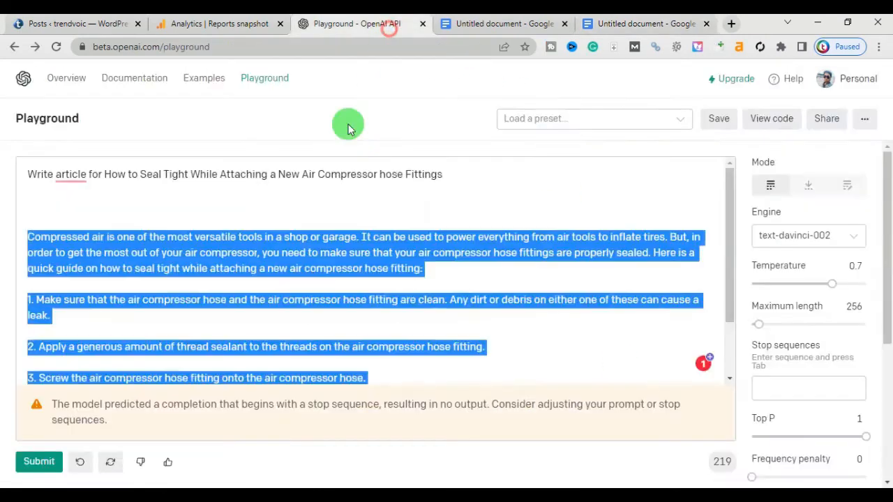
right_click(311, 255)
click(363, 313)
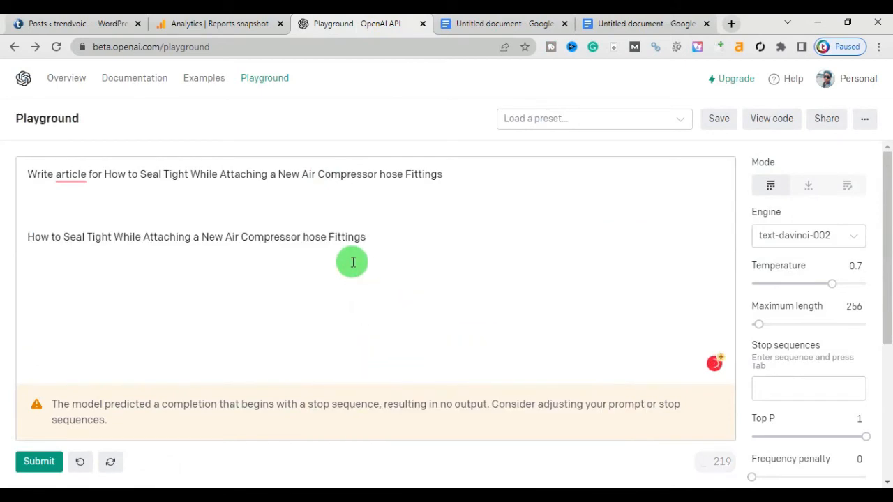
key(ctrl+z)
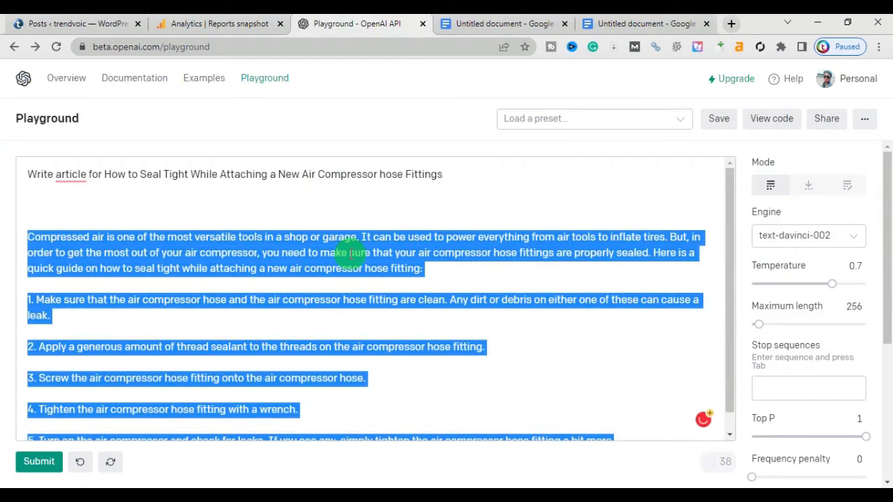
right_click(359, 253)
click(394, 298)
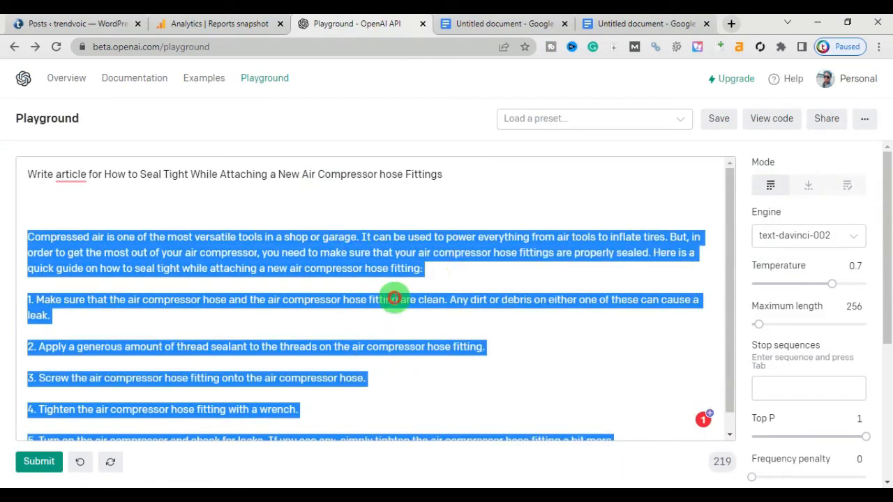
- Paste the copied seal-tight article without formatting below its heading in the Google Docs article document
click(653, 25)
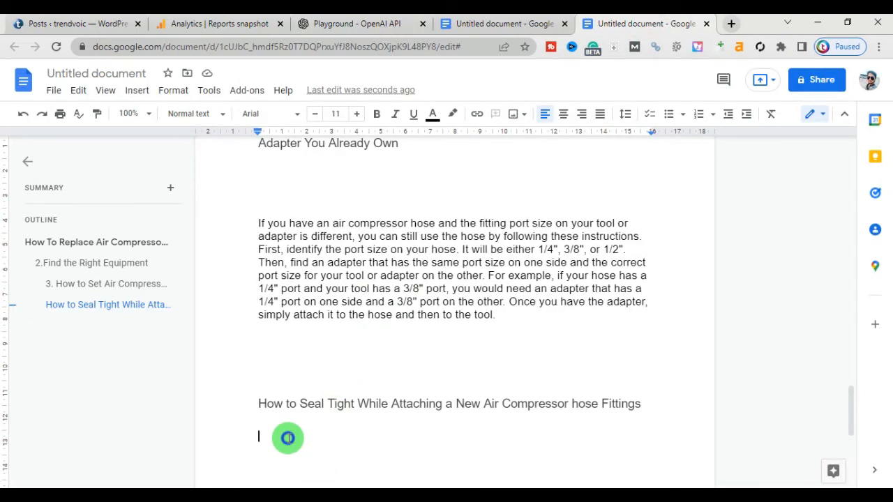
right_click(288, 437)
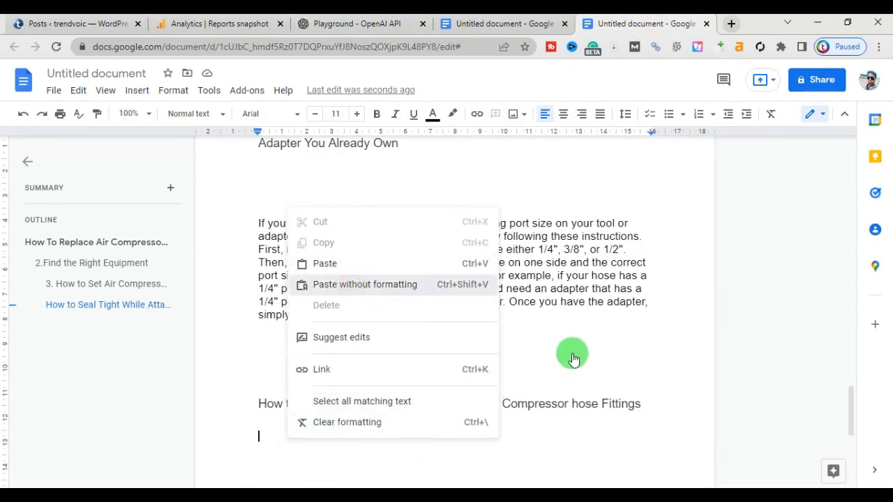
key(Escape)
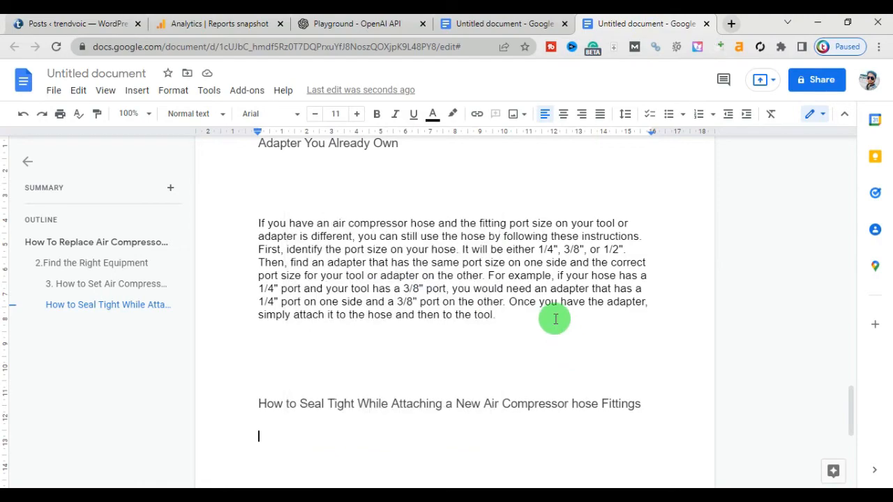
key(ctrl+v)
- Review the assembled article's headings and sections, from the first heading through the end of the seal-tight steps
scroll(488, 363, down, 3)
scroll(475, 357, up, 10)
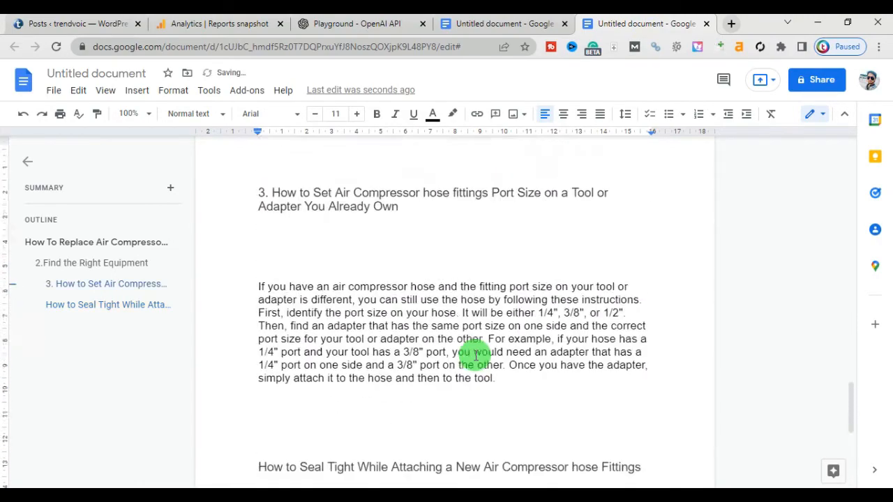
scroll(472, 356, down, 6)
scroll(420, 356, down, 5)
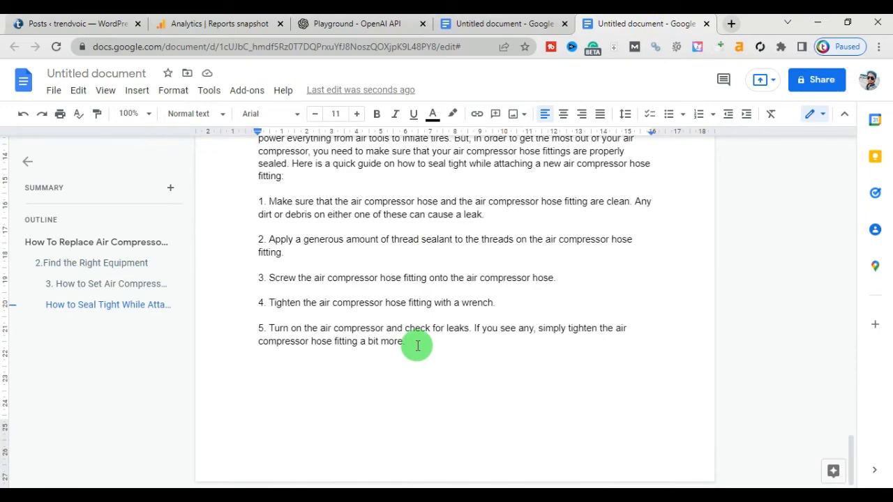
scroll(492, 335, up, 15)
scroll(492, 335, down, 5)
scroll(493, 335, up, 2)
scroll(494, 337, down, 2)
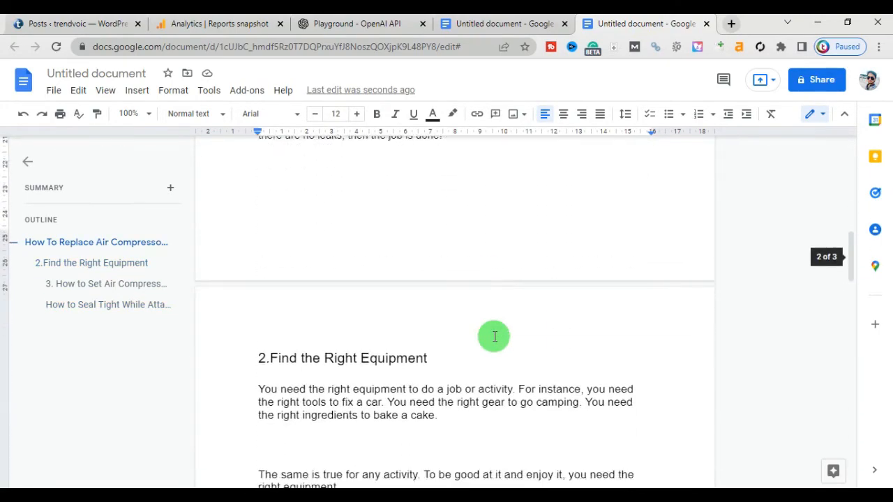
scroll(494, 337, down, 10)
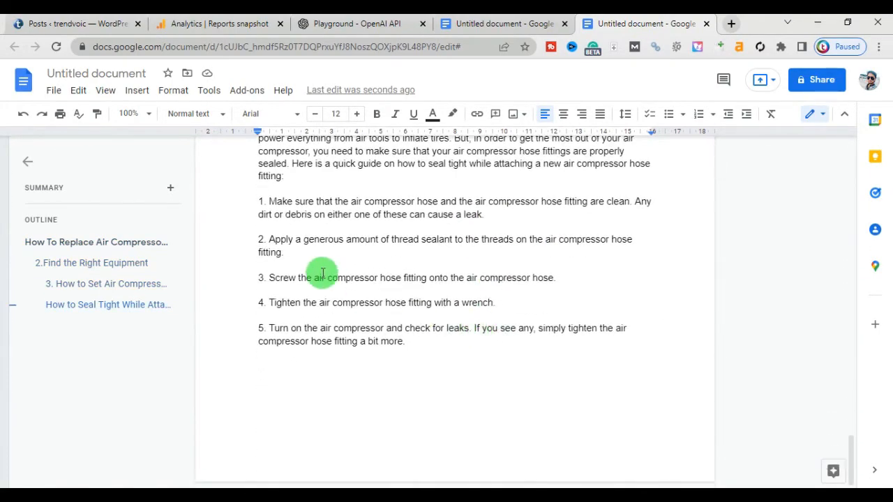
scroll(319, 273, up, 2)
scroll(319, 269, down, 2)
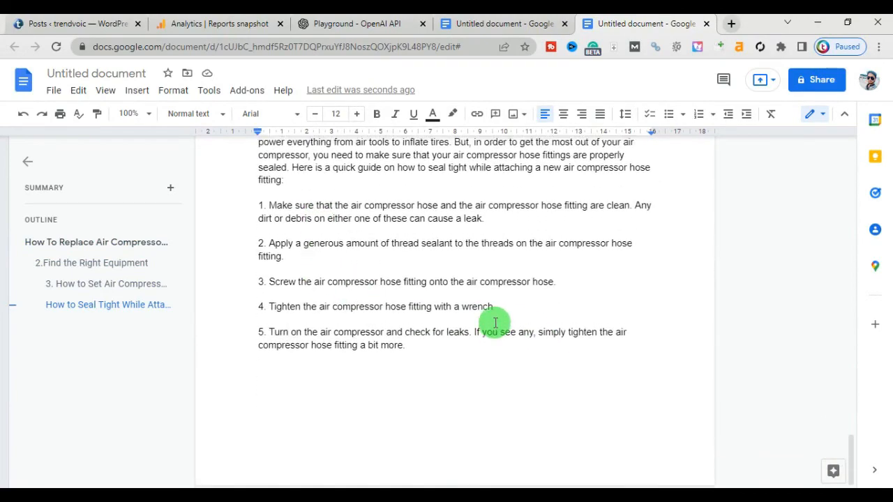
scroll(495, 323, up, 2)
scroll(493, 321, down, 2)
scroll(508, 314, up, 5)
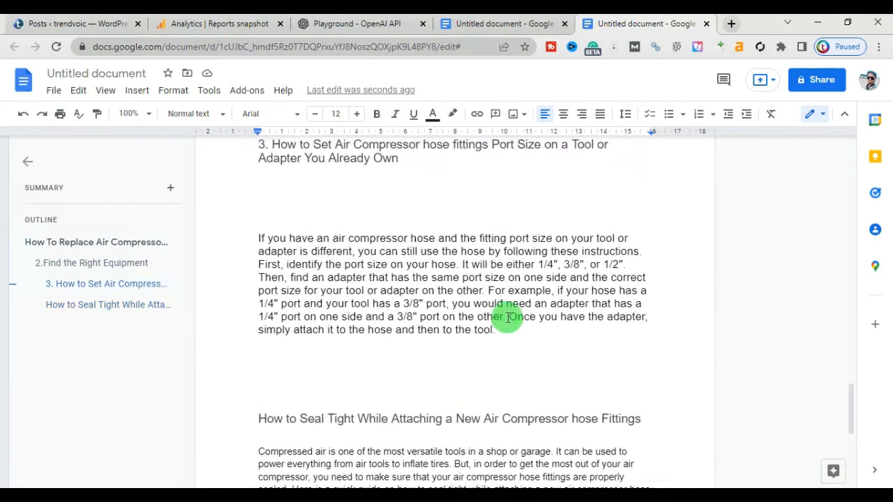
scroll(508, 317, up, 5)
scroll(507, 315, down, 4)
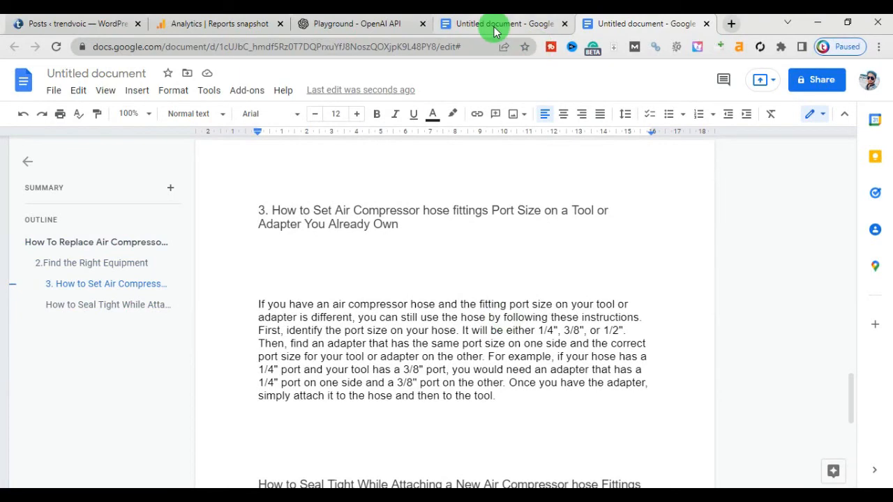
- Copy the heading "How to use Teflon Tape" from the Info Article outline document
click(359, 25)
click(498, 23)
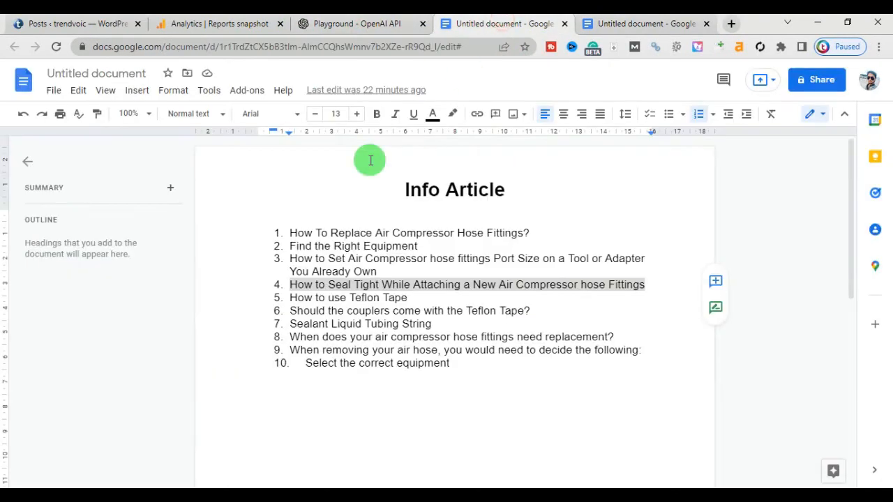
drag(411, 297, 282, 299)
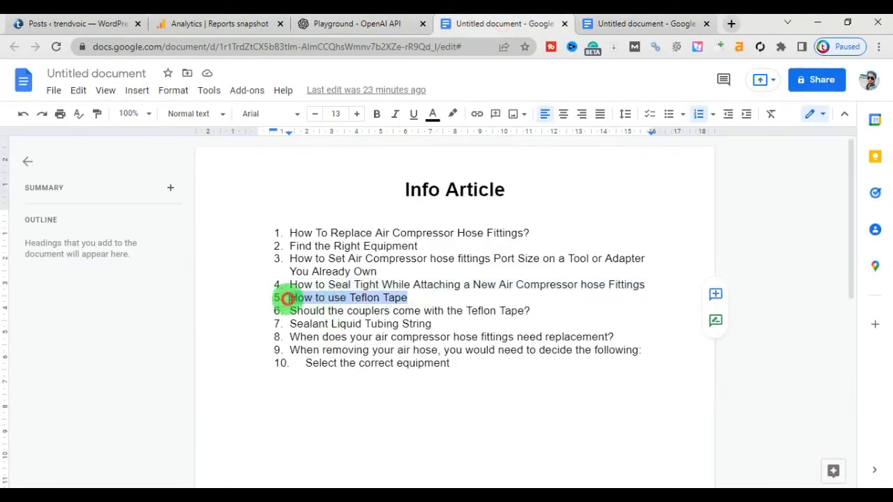
right_click(314, 298)
click(351, 147)
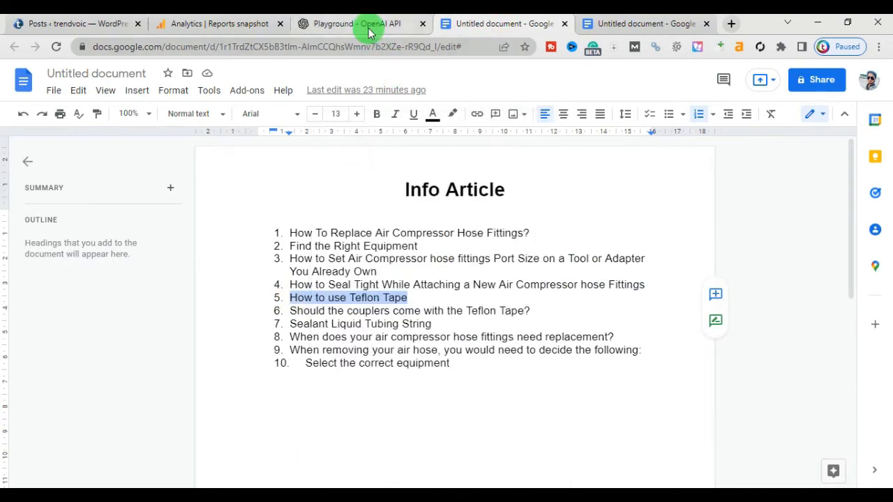
- Switch to the OpenAI Playground, delete the seal-tight article and change the prompt to "Write article for How to use Teflon Tape"
click(370, 28)
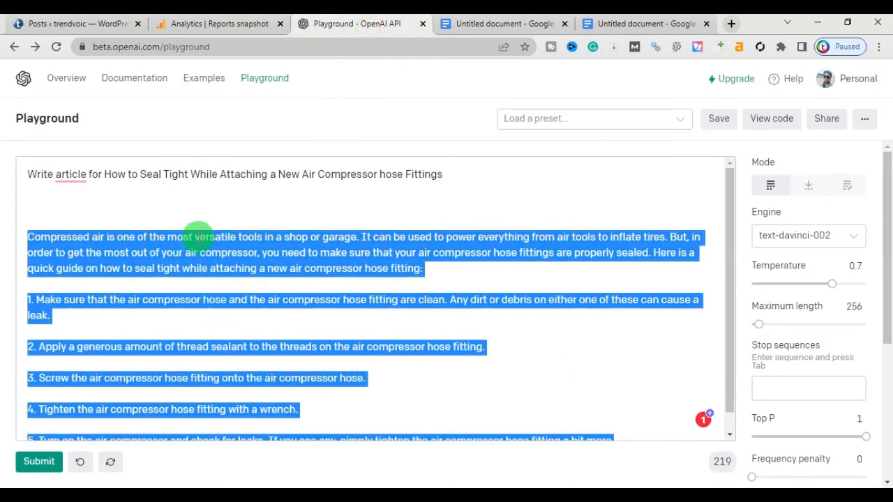
key(BackSpace)
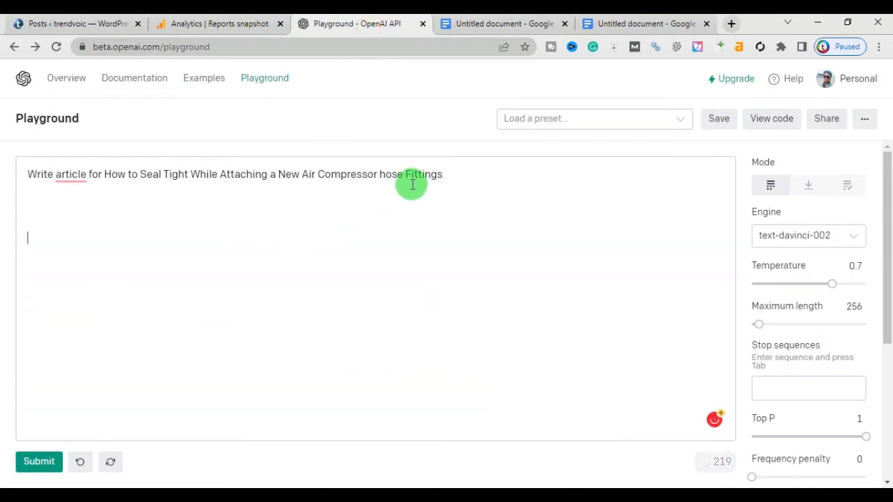
click(458, 175)
shift+click(61, 179)
shift+click(112, 175)
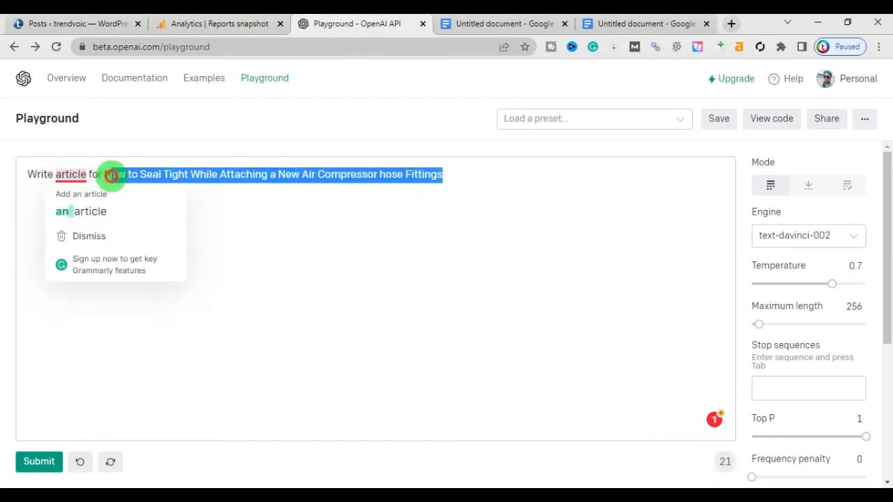
right_click(122, 175)
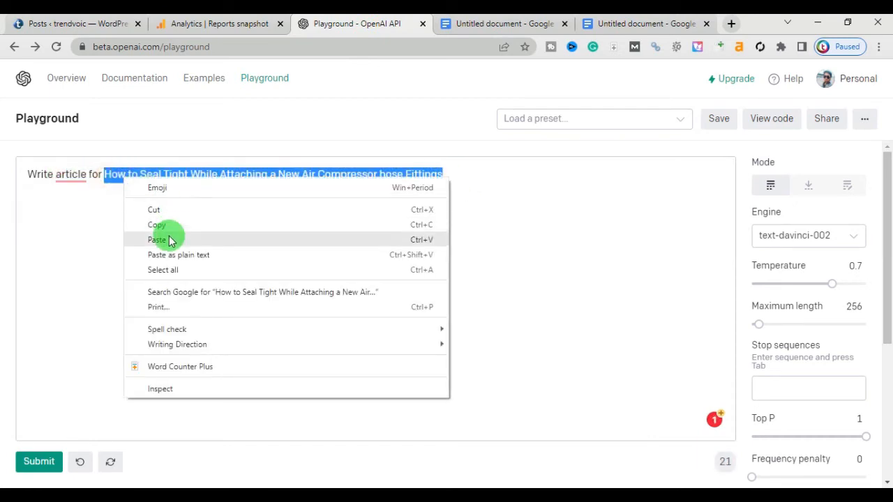
click(170, 240)
- Generate the Teflon tape article, resubmitting to extend it to a complete ending
click(30, 462)
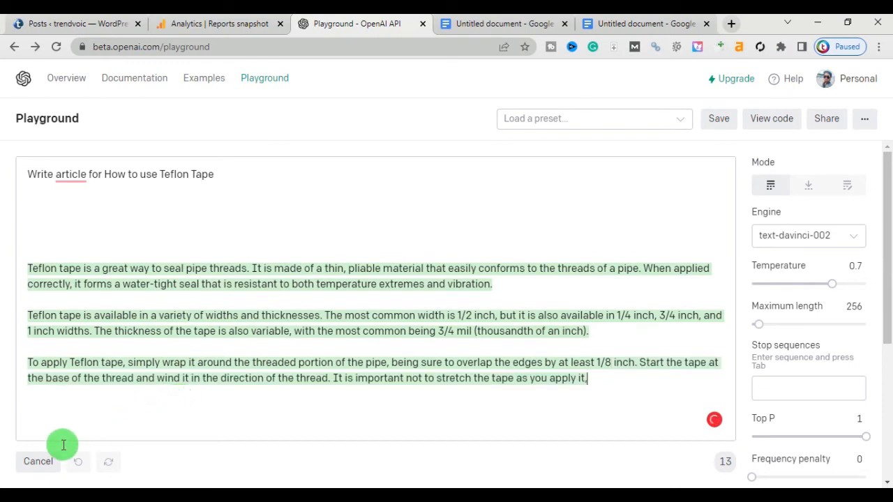
click(40, 463)
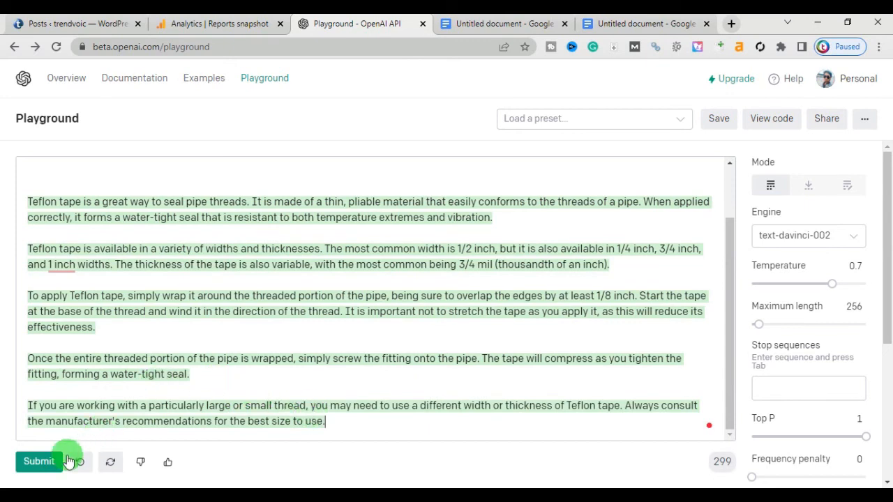
click(39, 462)
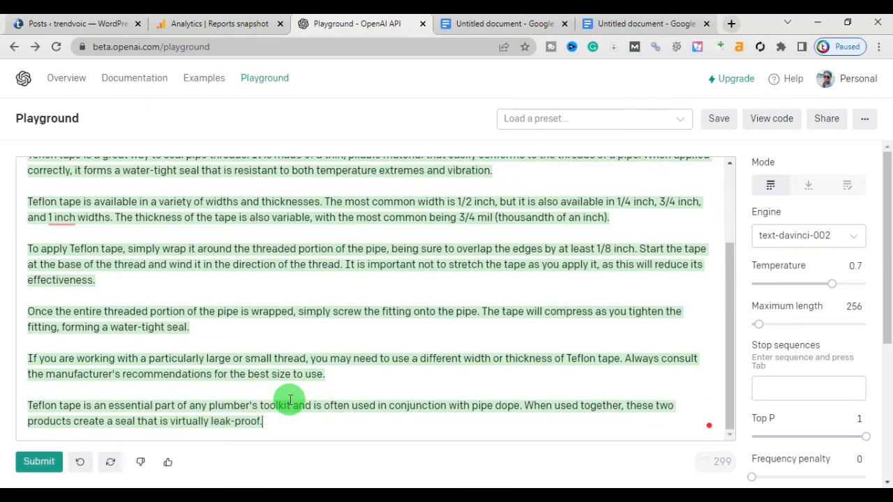
- Select and copy the whole generated Teflon tape article
click(243, 415)
drag(243, 415, 31, 268)
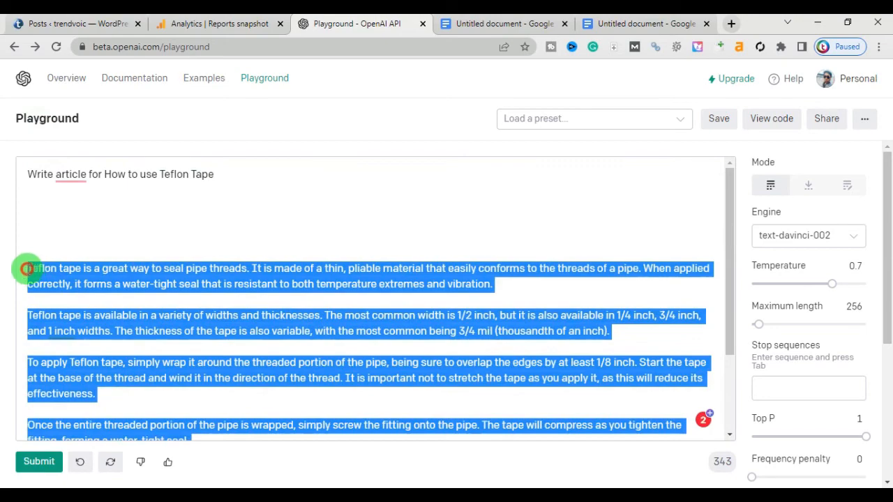
right_click(80, 281)
click(130, 97)
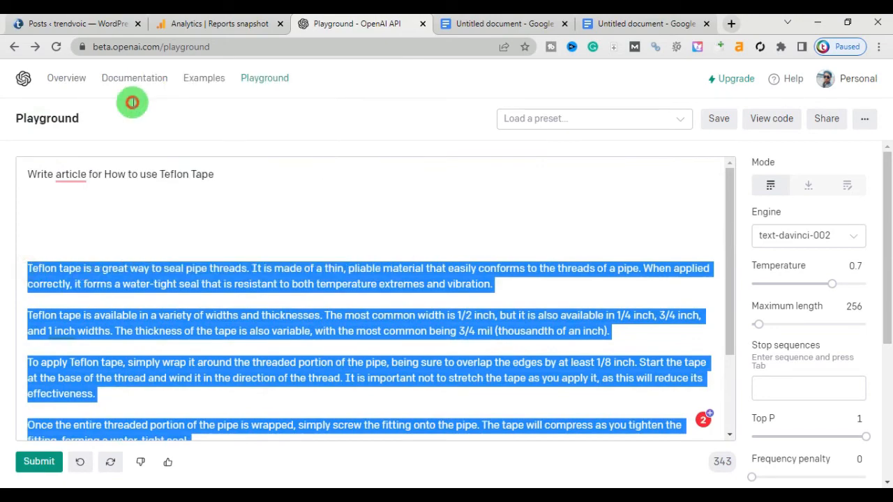
- Copy the outline heading "How to use Teflon Tape" and paste it on a new line below the seal-tight steps in the article document
click(636, 15)
scroll(414, 375, down, 8)
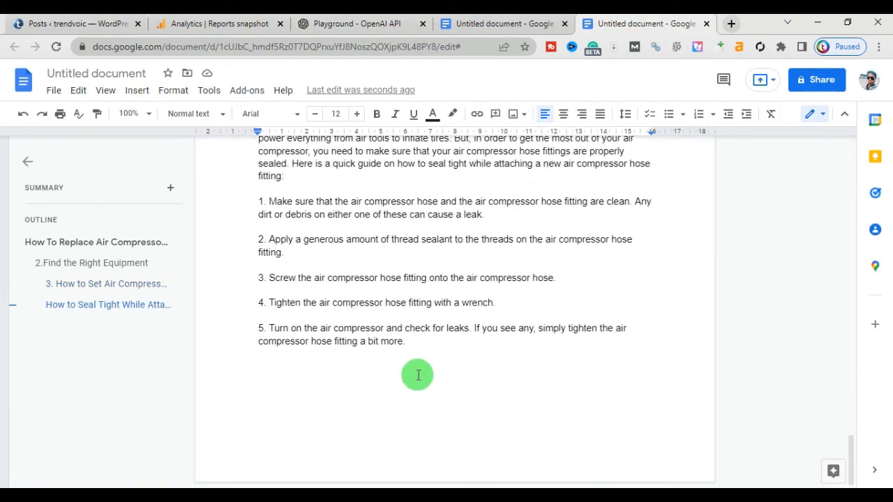
click(420, 341)
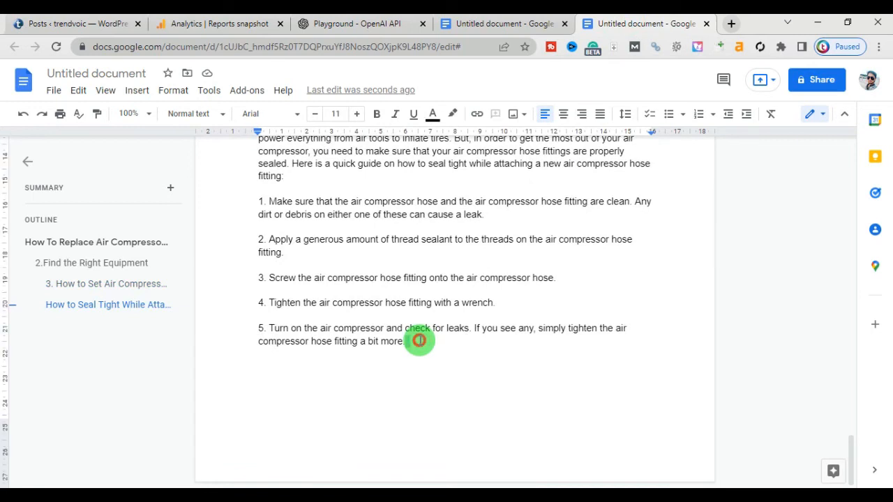
click(483, 23)
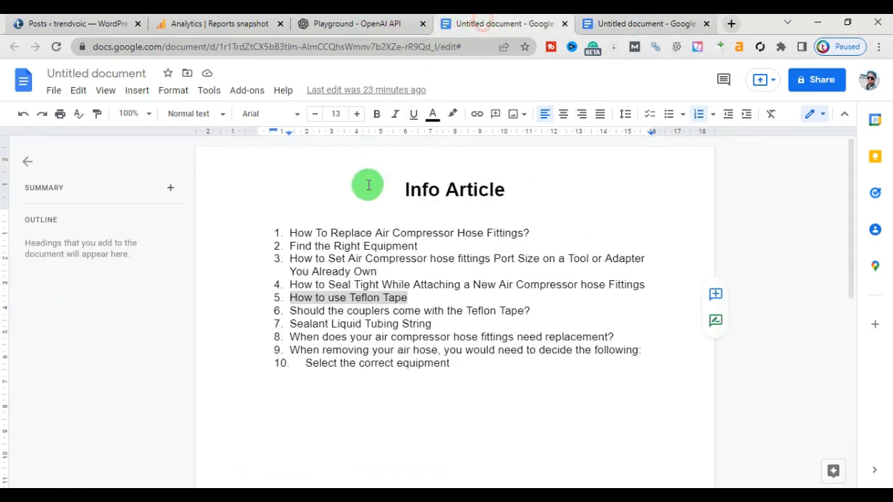
right_click(382, 297)
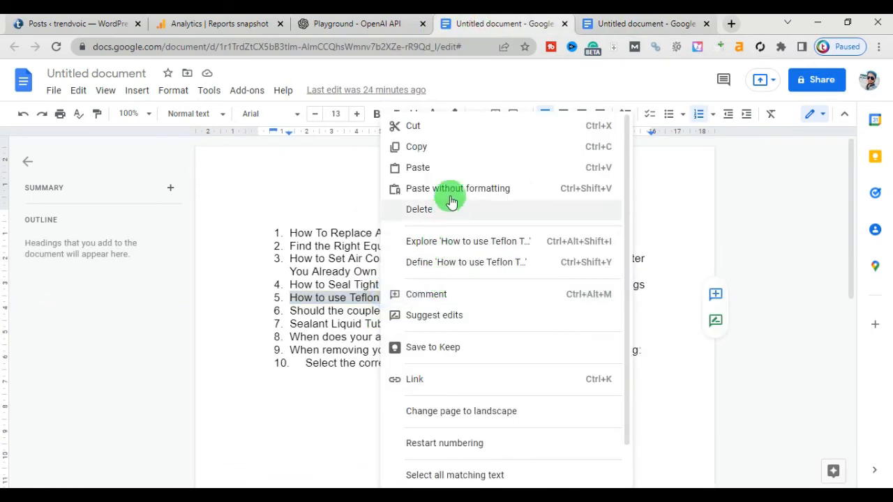
click(415, 149)
click(623, 27)
click(345, 388)
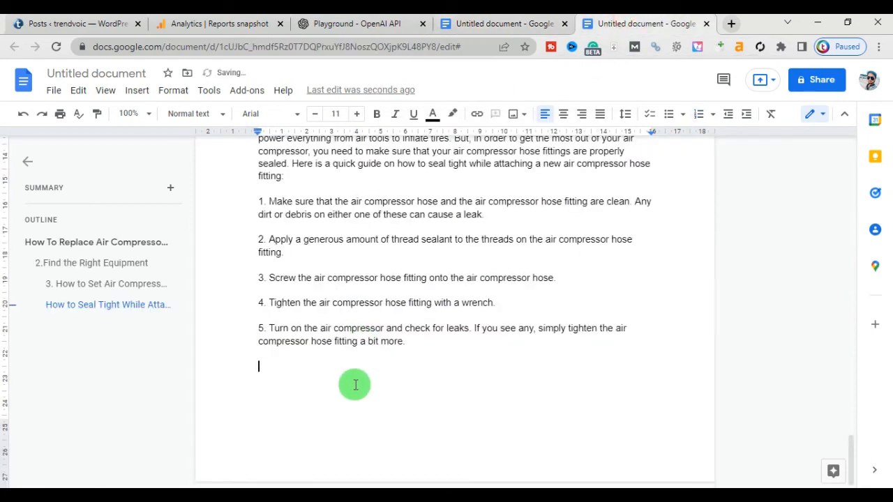
key(ctrl+v)
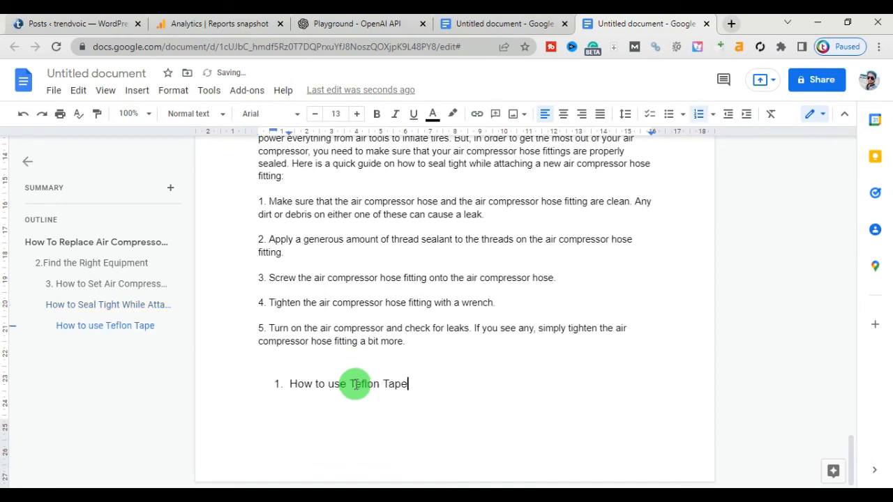
- Apply the Heading 3 style to the pasted Teflon tape heading and start a new line below it
drag(411, 384, 289, 383)
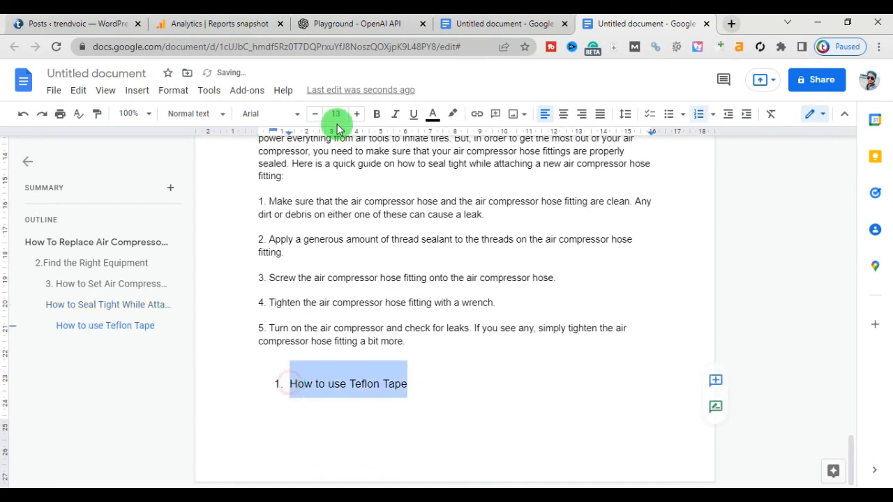
click(188, 115)
click(233, 381)
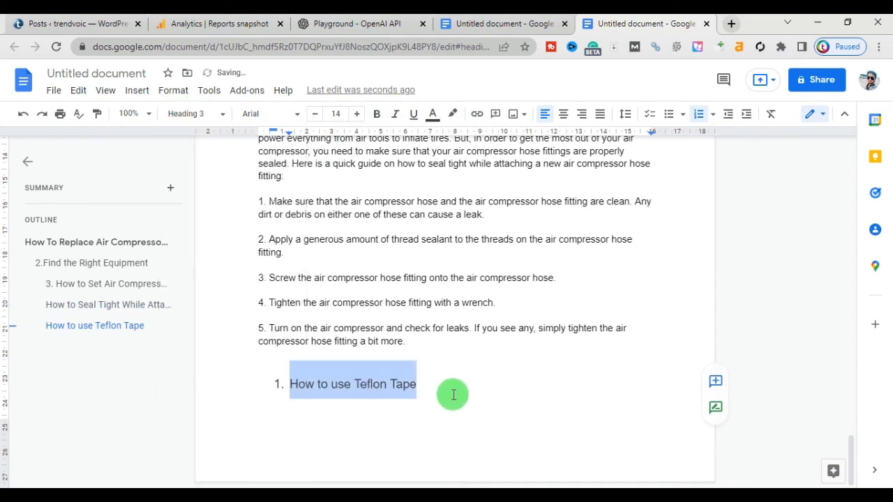
click(453, 395)
- Copy the selected Teflon tape article from the OpenAI Playground and paste it below its heading in the Google Docs article document
click(380, 22)
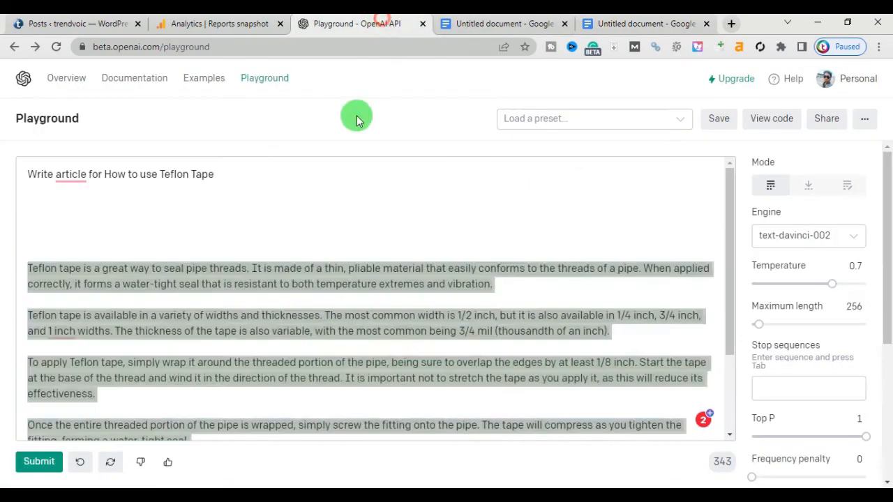
right_click(297, 275)
click(329, 102)
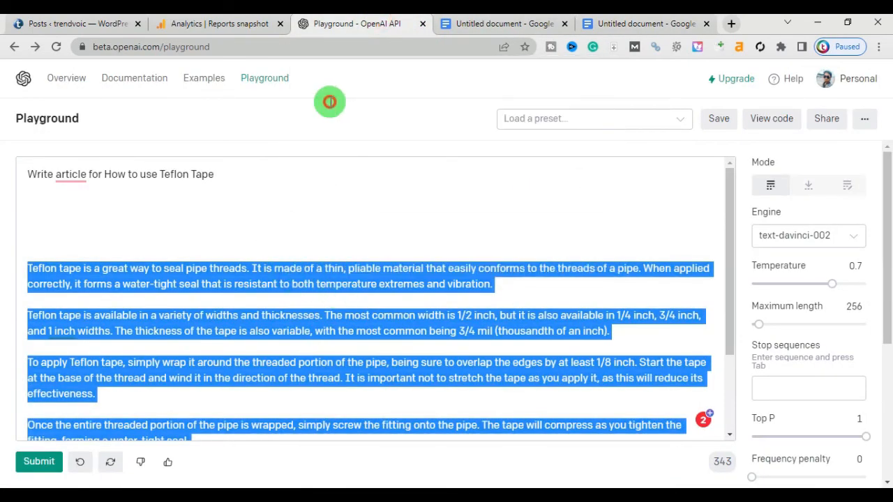
click(630, 24)
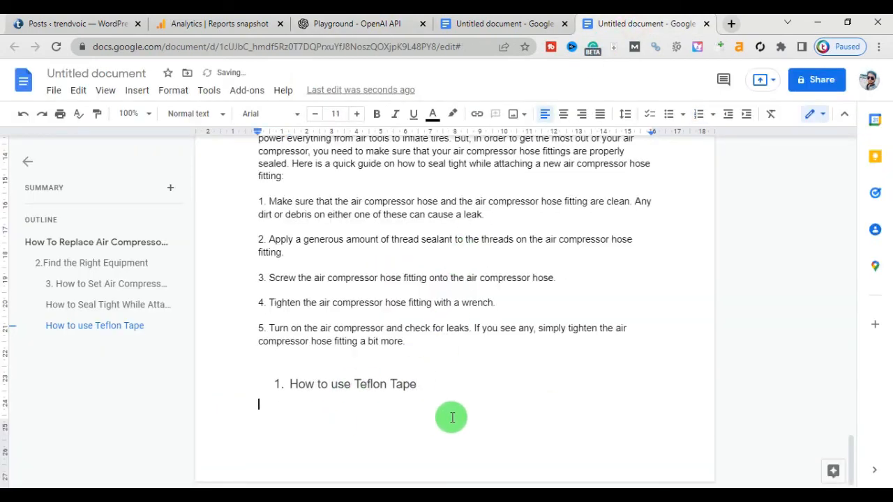
right_click(290, 405)
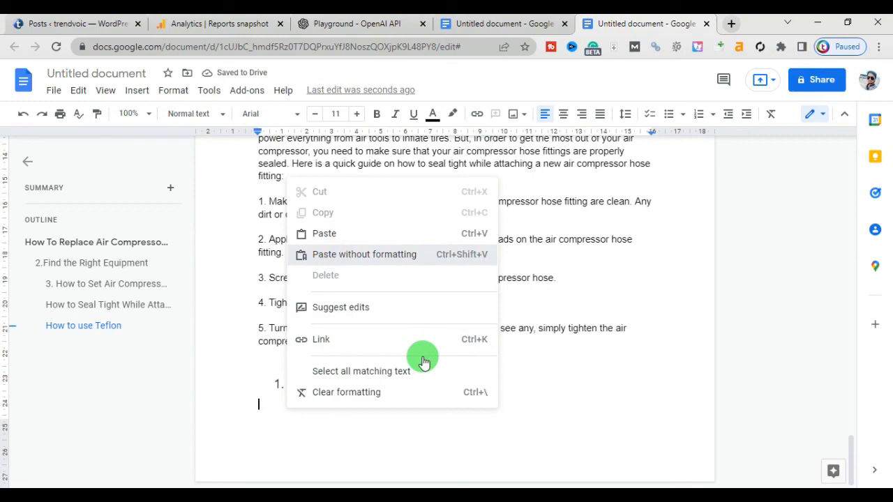
key(Escape)
key(ctrl+v)
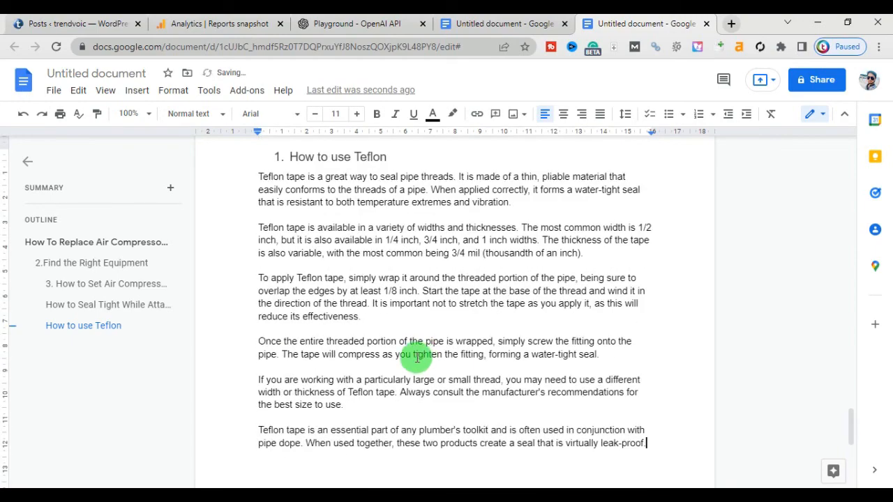
- Review the assembled article's sections and headings, from the hose fittings replacement section through the end of the Teflon section
scroll(411, 356, up, 2)
scroll(410, 359, down, 3)
scroll(416, 357, up, 2)
scroll(417, 358, up, 3)
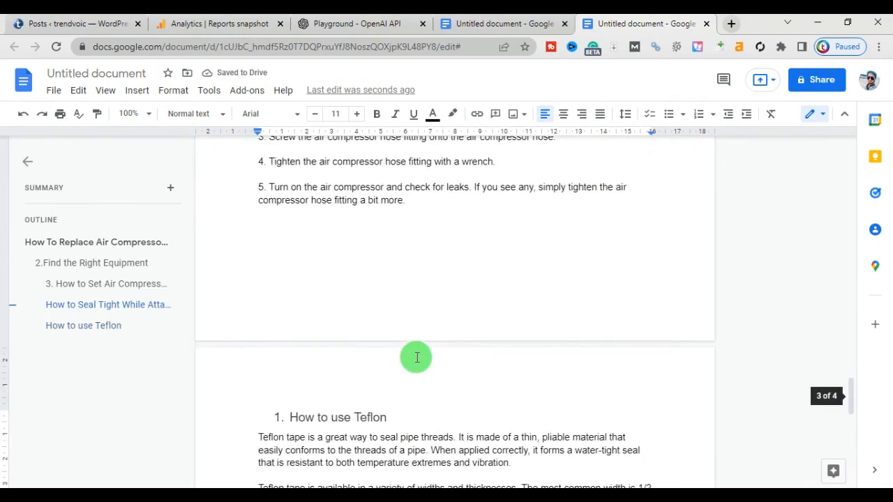
scroll(403, 200, up, 1)
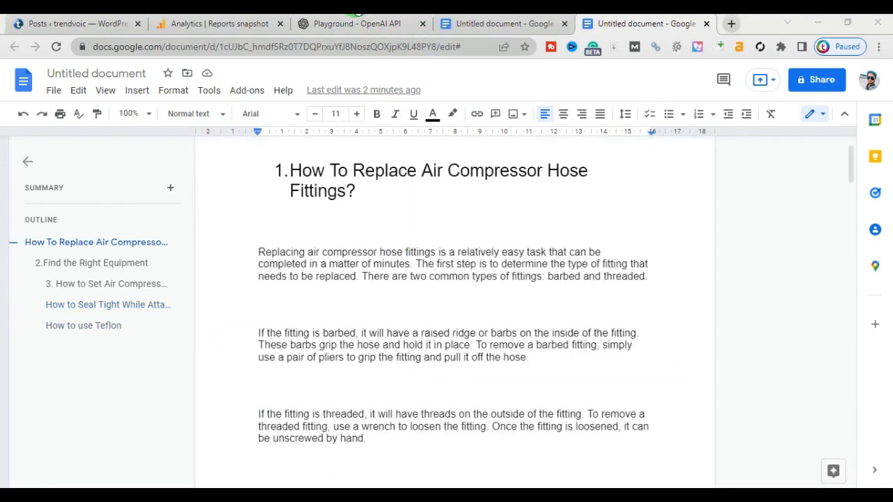
scroll(398, 301, down, 5)
scroll(399, 315, down, 20)
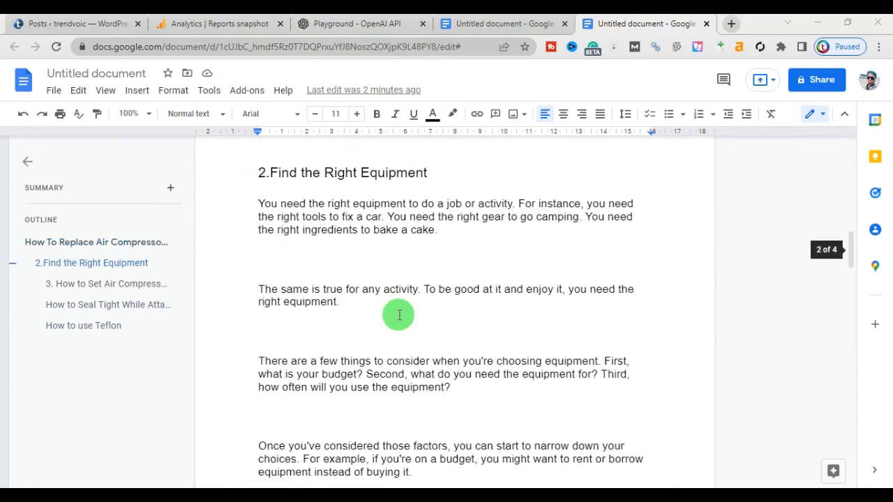
scroll(399, 315, down, 2)
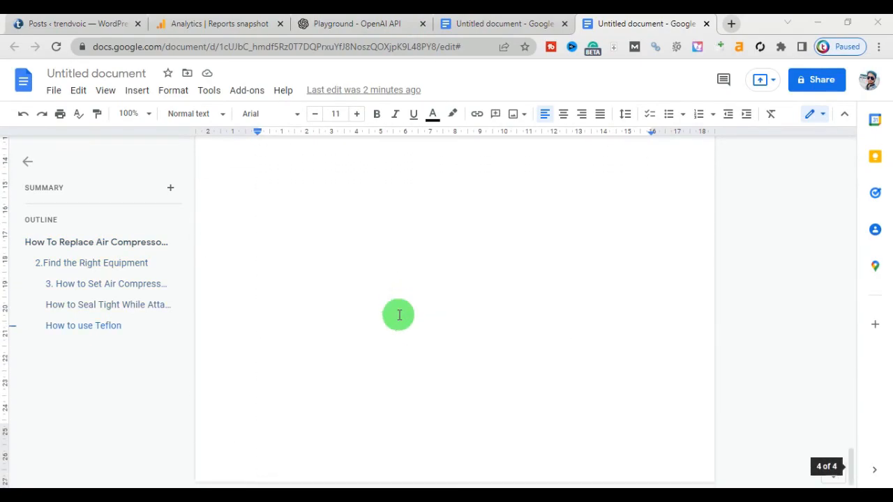
scroll(399, 315, up, 20)
scroll(399, 317, up, 20)
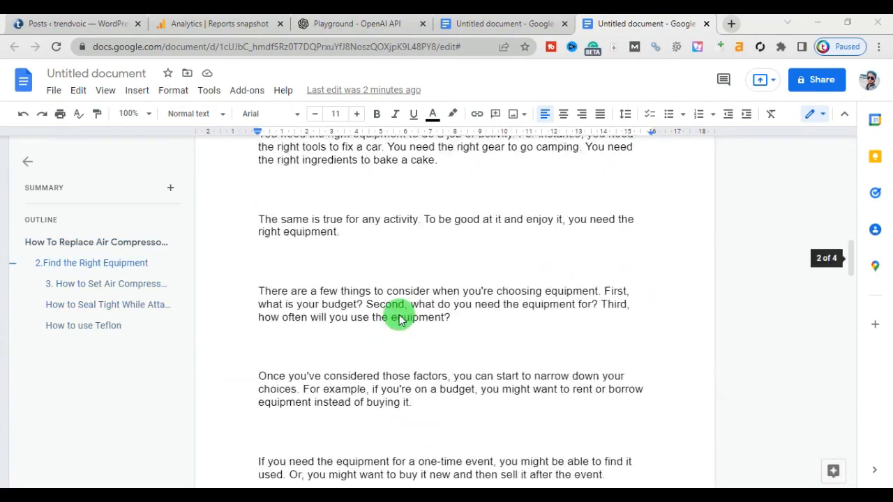
scroll(399, 317, down, 10)
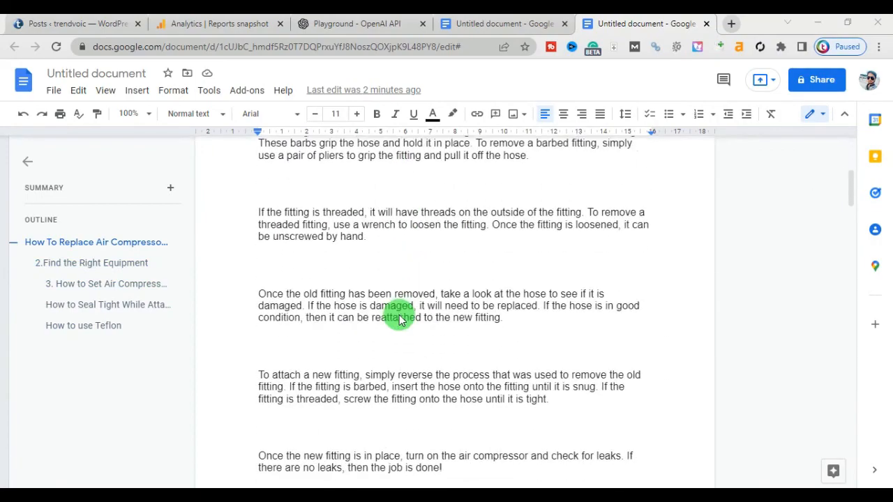
scroll(399, 318, down, 5)
scroll(399, 318, down, 20)
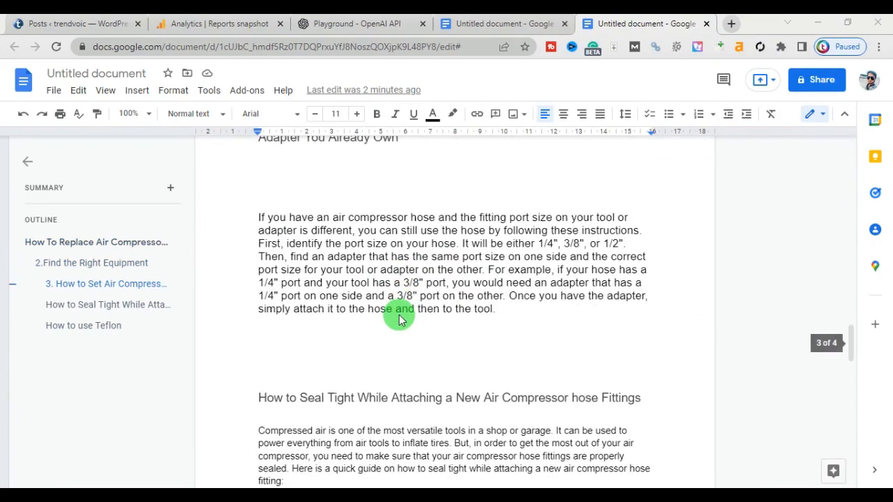
scroll(399, 319, up, 20)
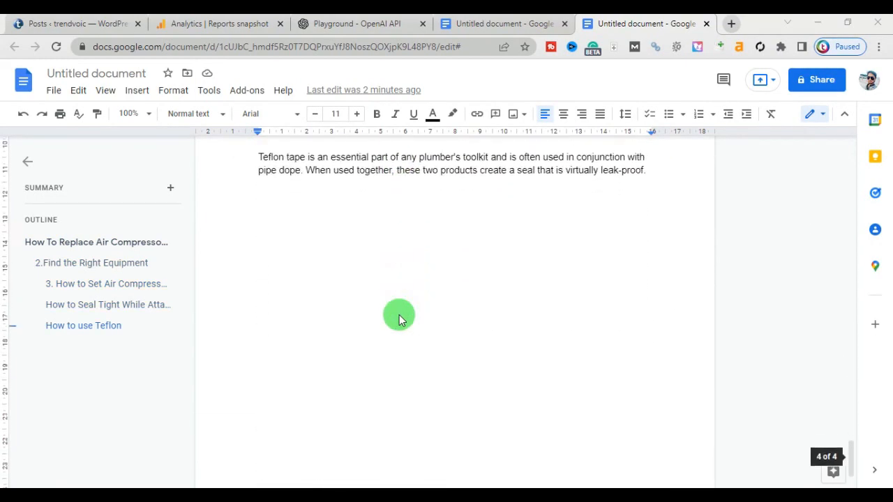
scroll(399, 319, up, 20)
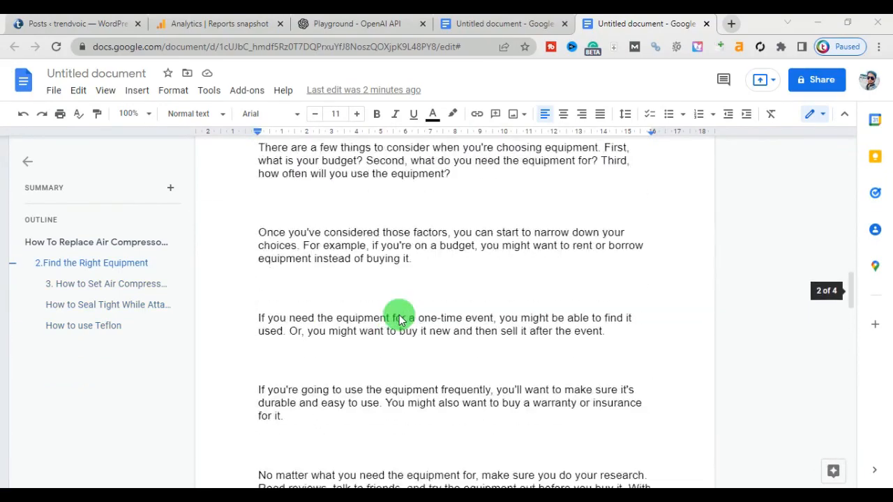
scroll(399, 320, up, 4)
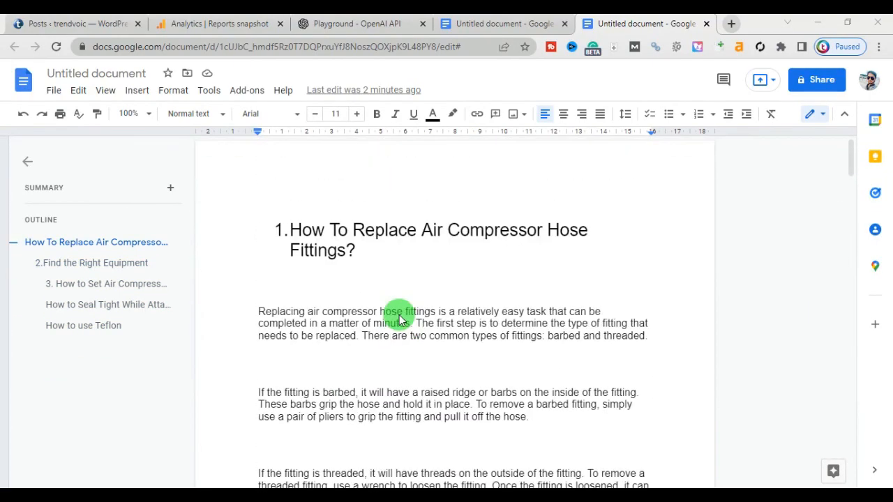
scroll(399, 319, down, 7)
scroll(399, 319, down, 8)
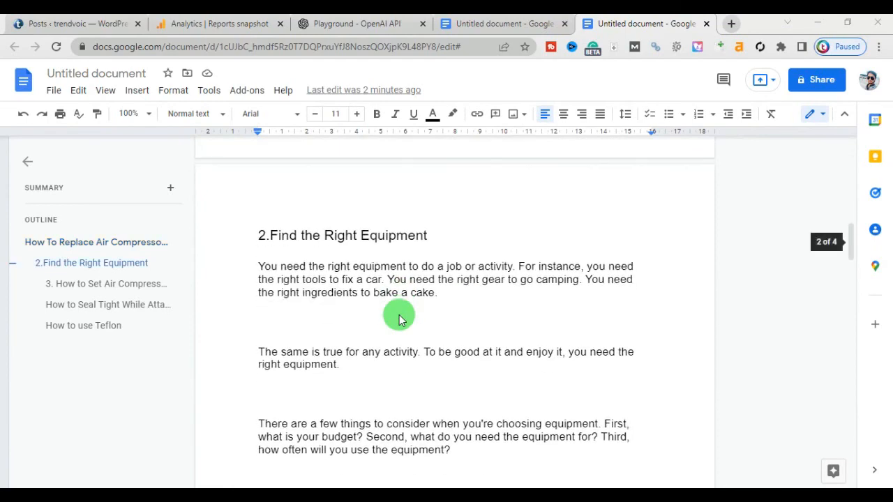